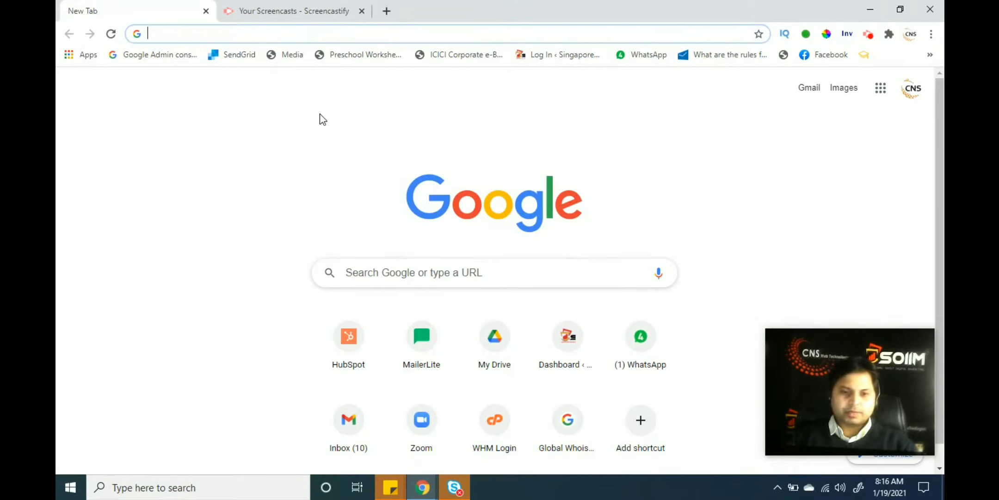
- Load canva.com in the new Chrome tab, fixing a typo in the address
left_click(308, 37)
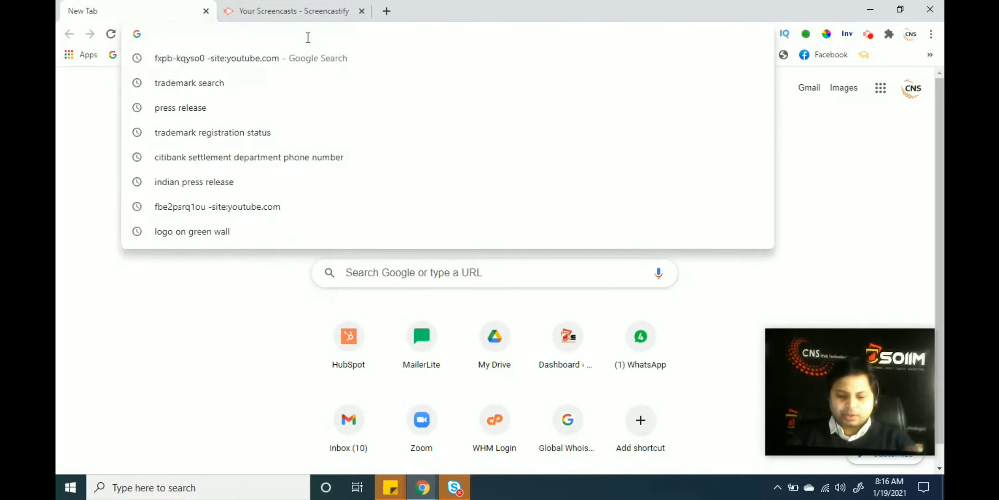
type("co")
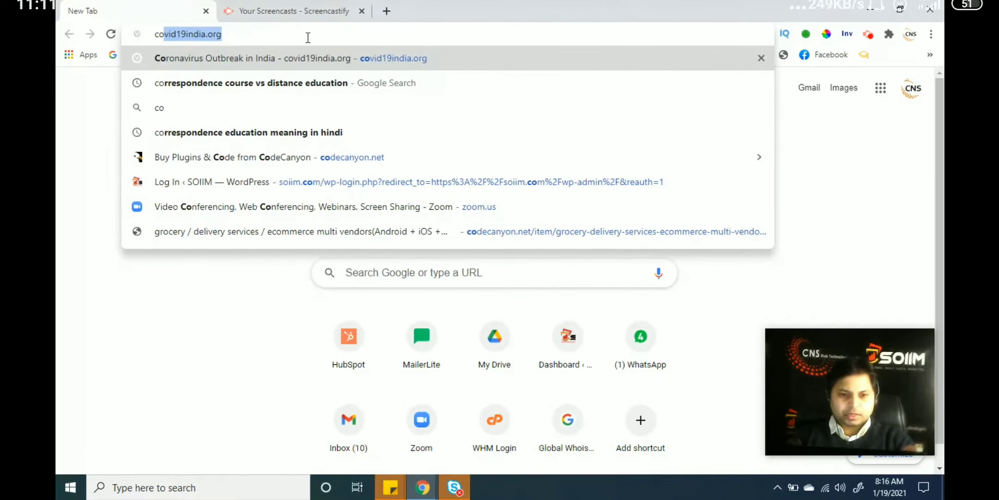
key("BackSpace")
key("BackSpace")
type("anva.com")
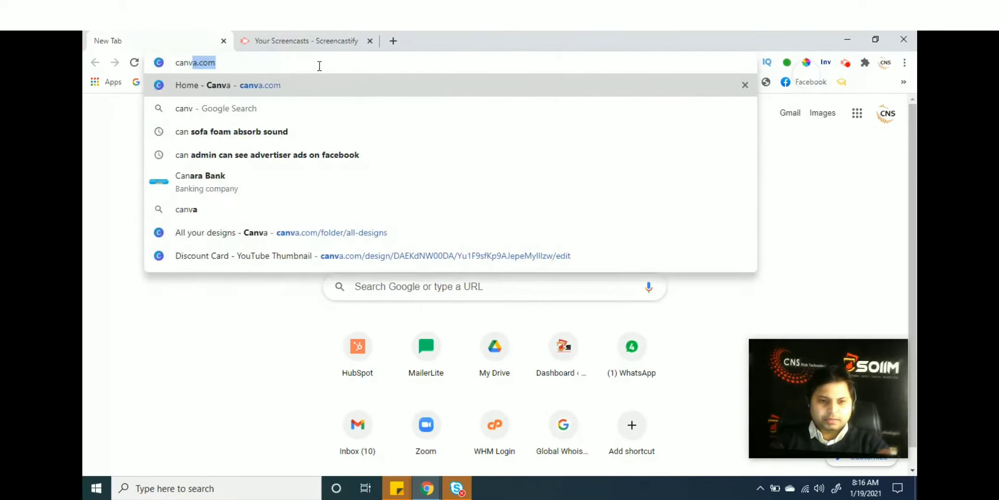
key("Return")
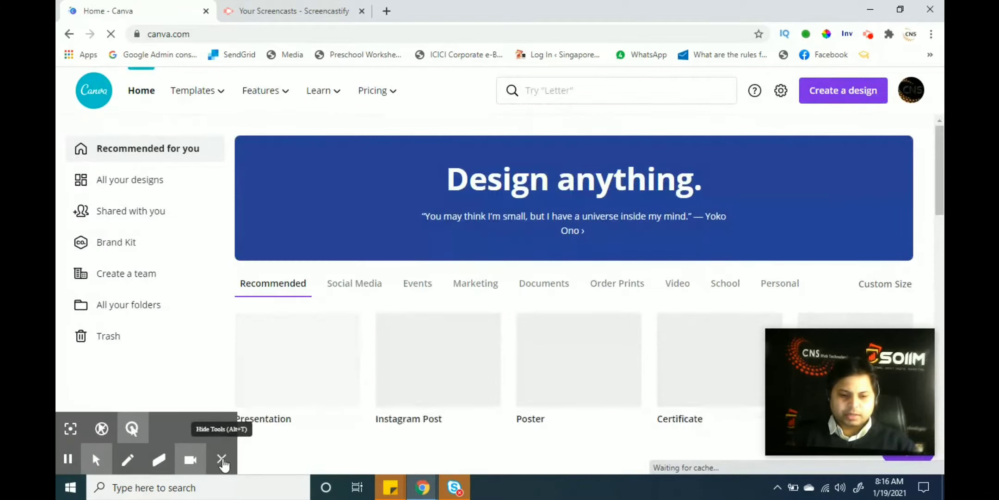
left_click(222, 460)
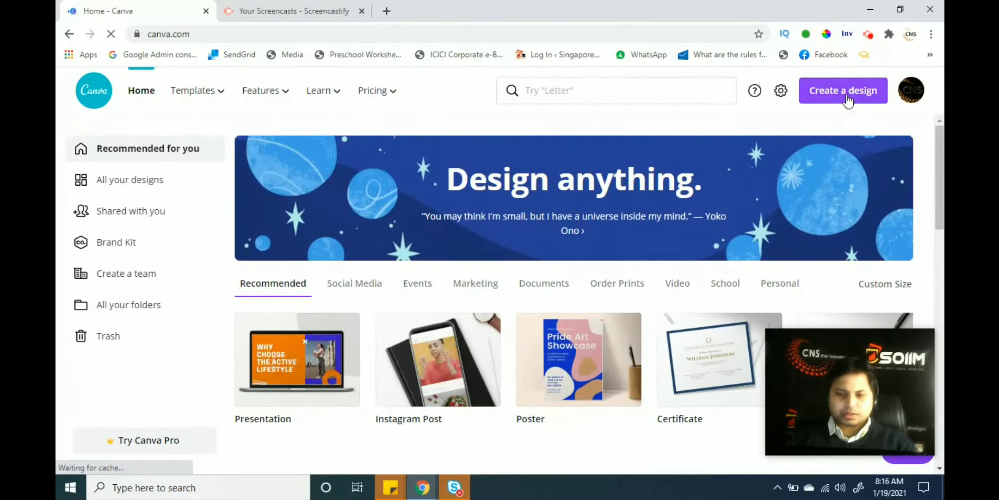
mouse_move(203, 114)
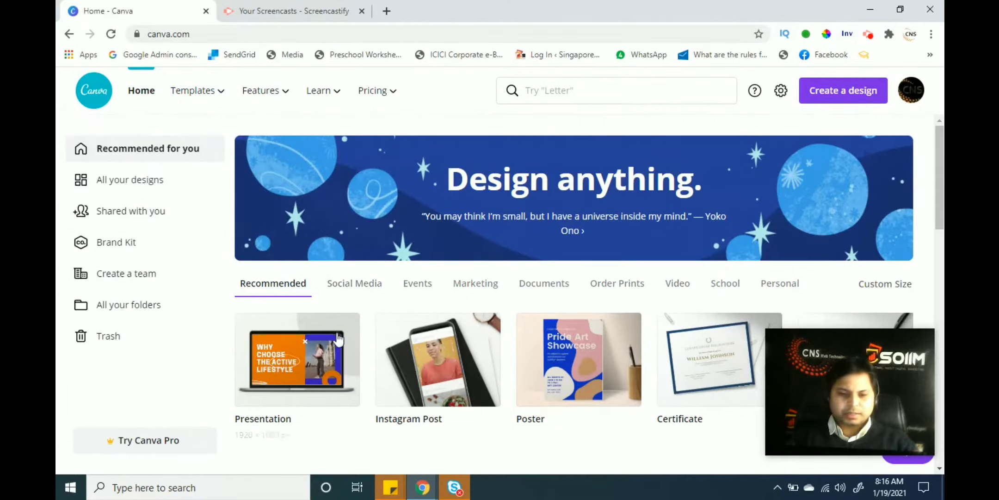
scroll(345, 345, "down", 1)
scroll(344, 345, "down", 1)
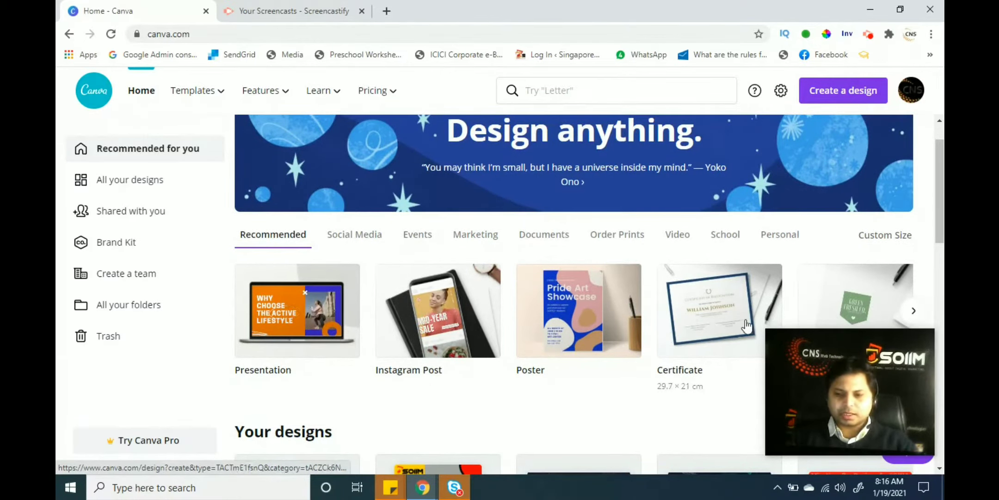
left_click_drag(861, 355, 863, 416)
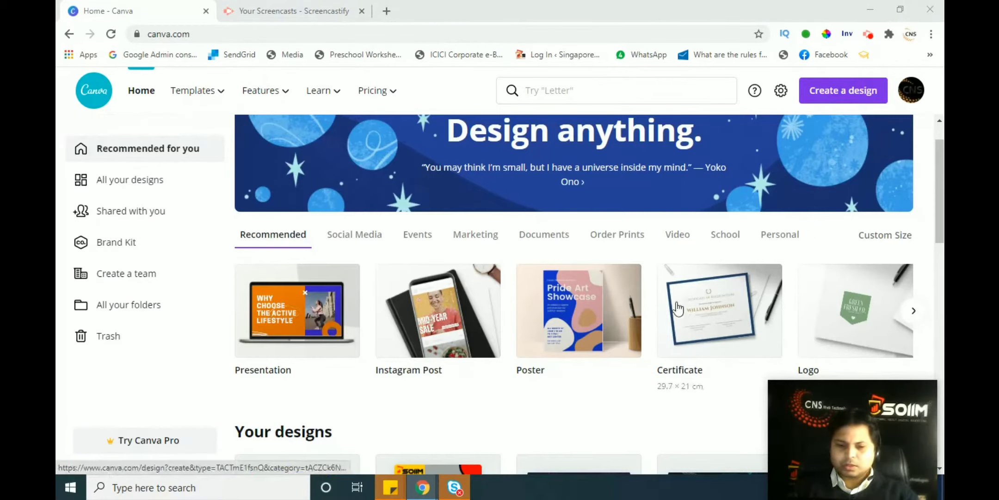
scroll(678, 307, "down", 5)
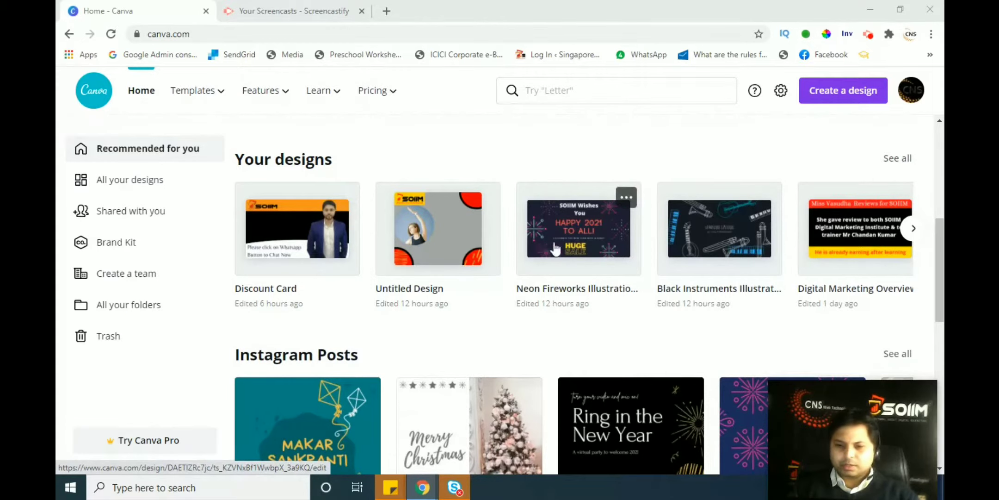
scroll(602, 254, "up", 3)
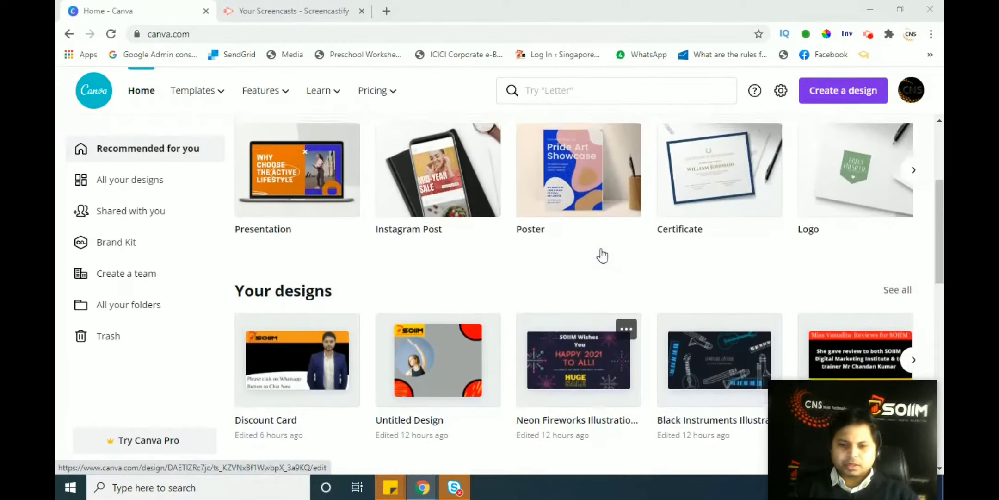
scroll(603, 254, "up", 3)
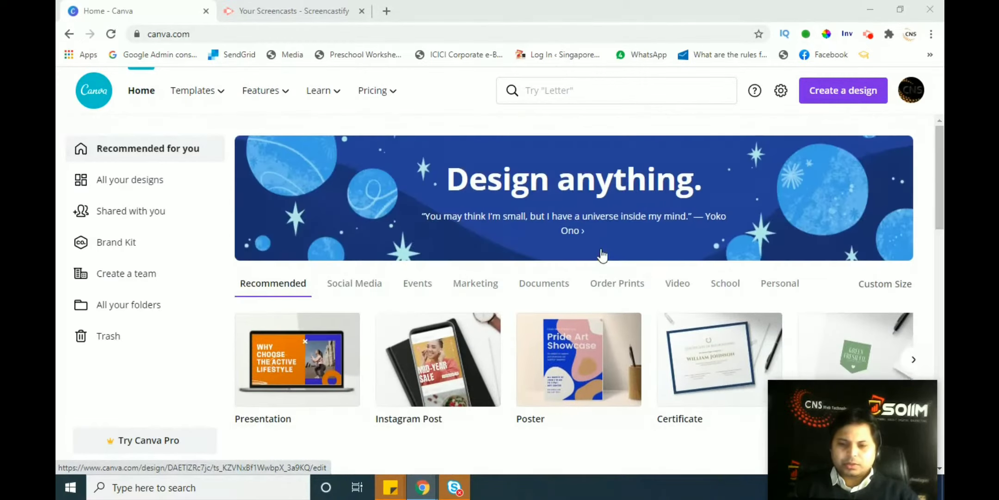
- Create a blank 1920 × 1080 YouTube Video Ad from the Video design types
left_click(685, 284)
left_click(685, 284)
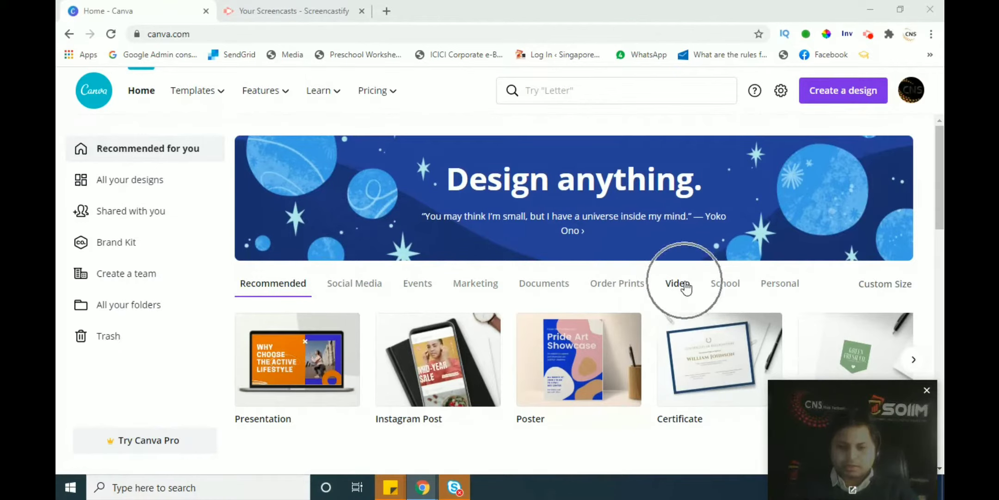
left_click(685, 283)
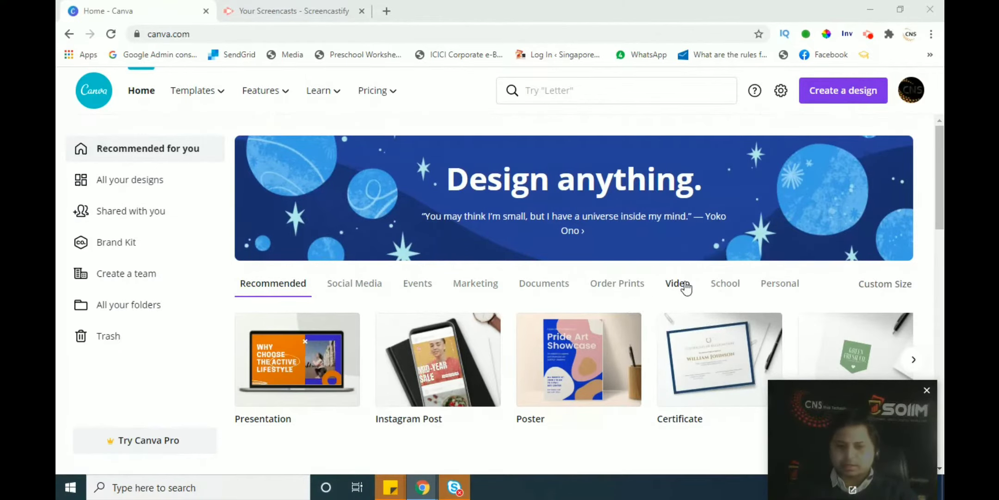
left_click(684, 283)
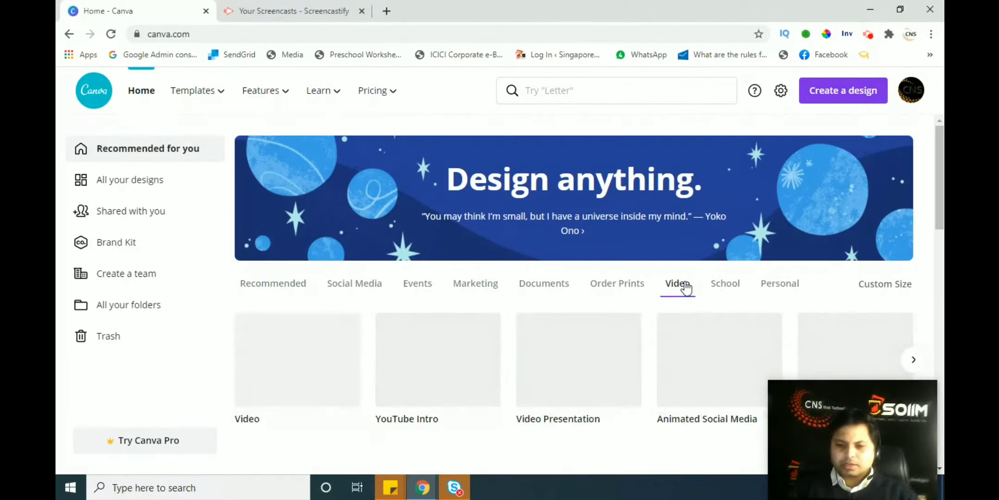
scroll(401, 252, "down", 3)
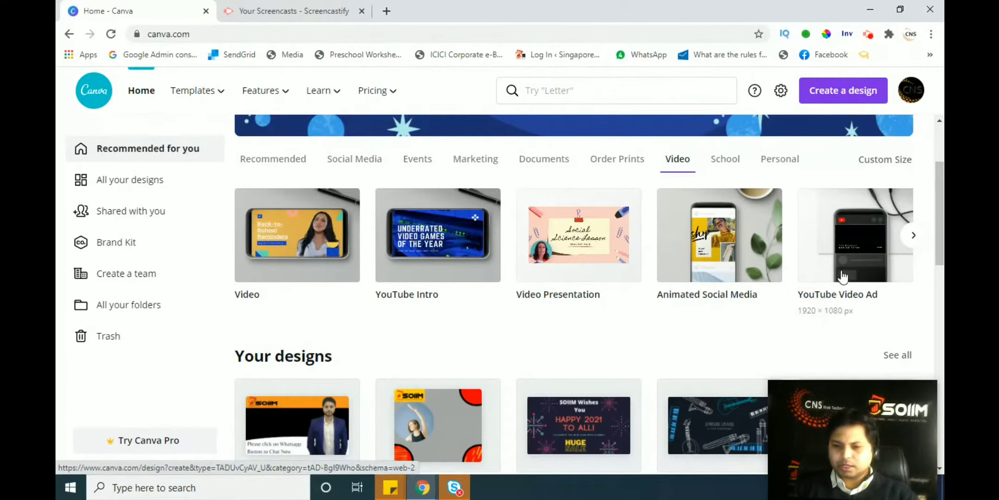
left_click(911, 243)
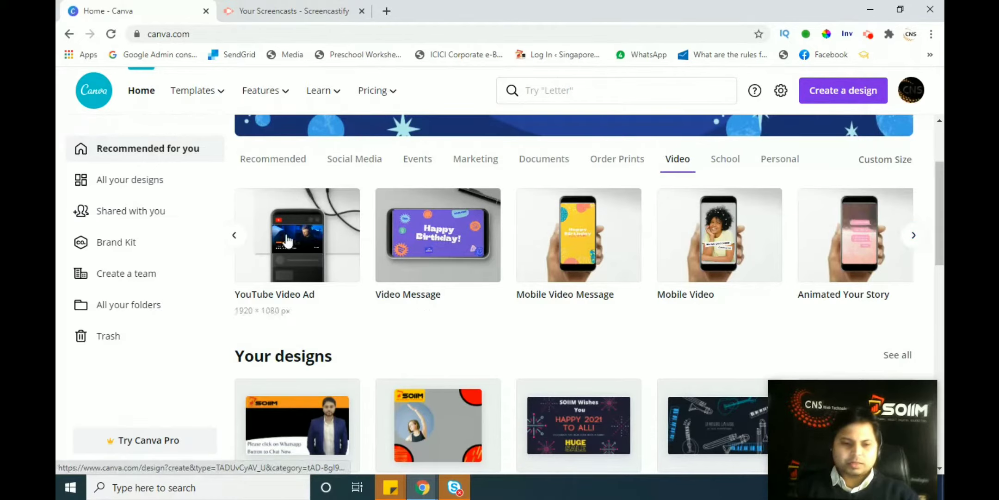
left_click(290, 250)
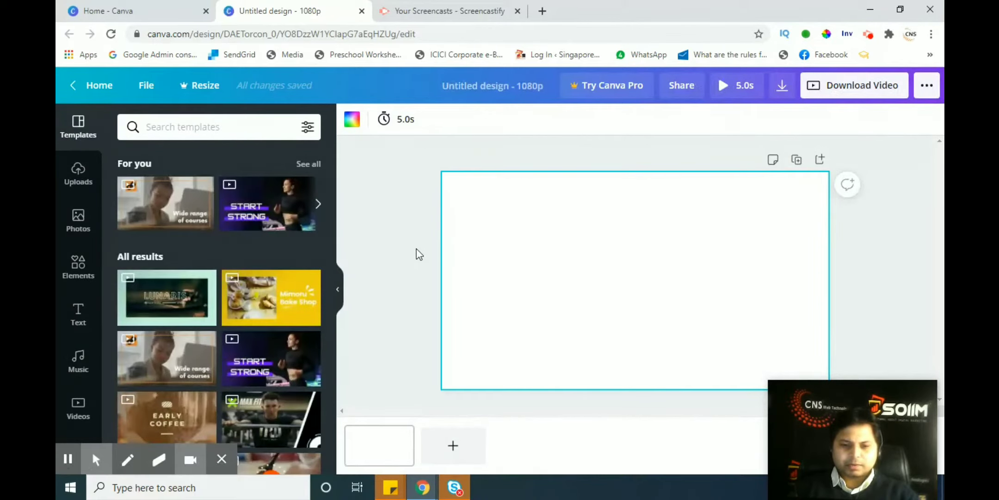
left_click(643, 275)
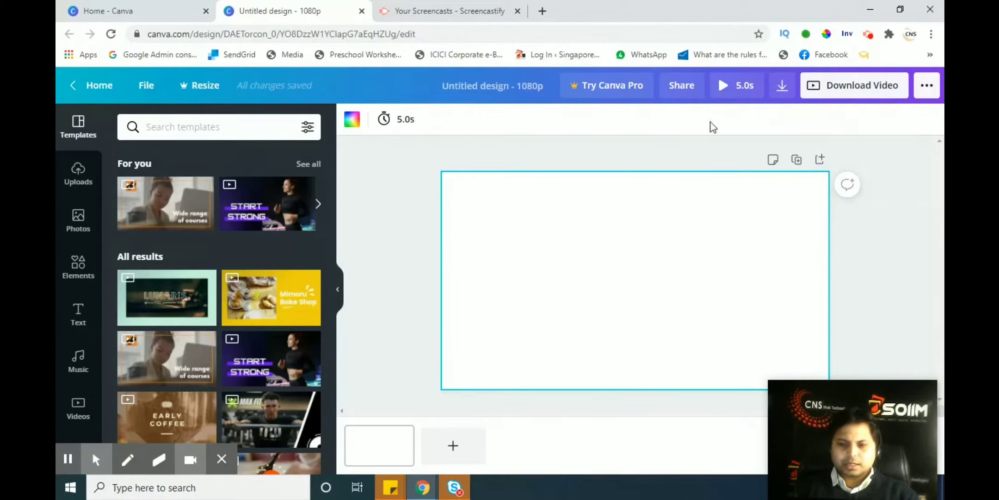
left_click(730, 93)
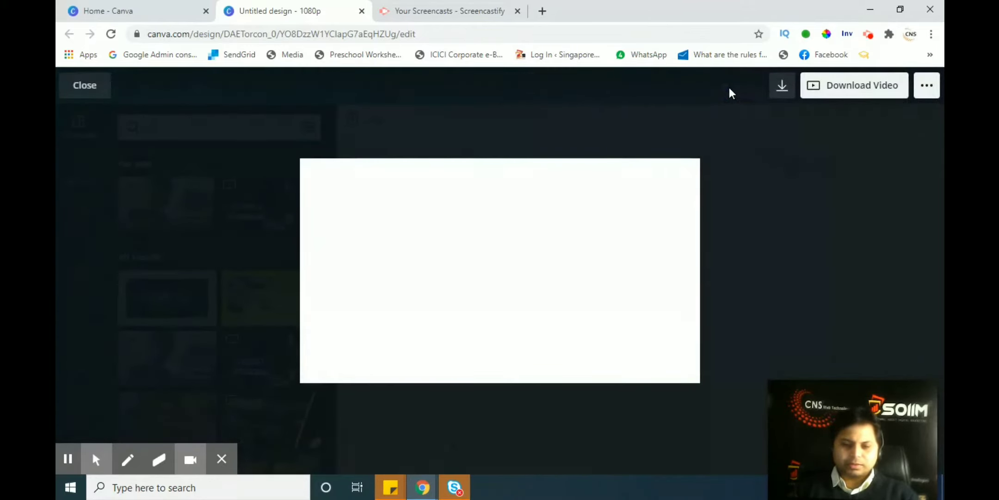
mouse_move(654, 196)
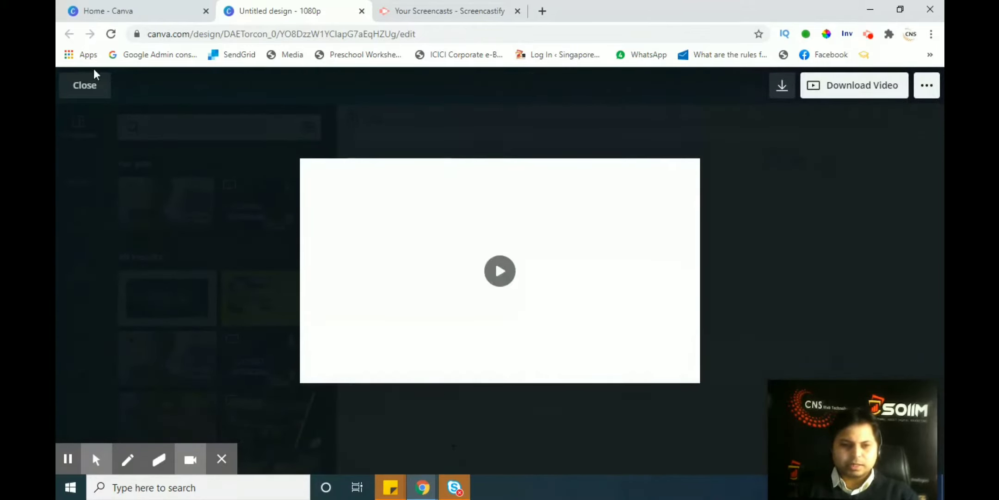
left_click(86, 86)
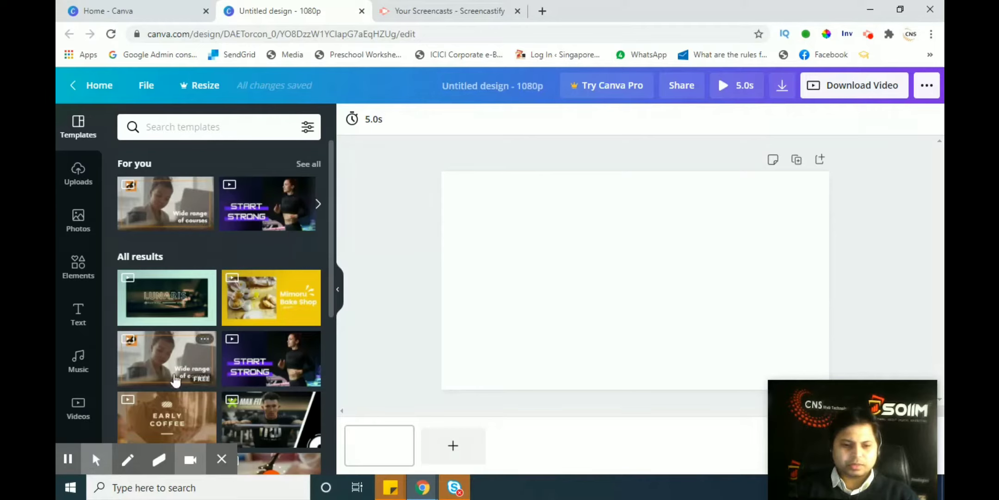
- Apply all four Black and Violet Fitness Gym template pages, making a 15.1 s video
scroll(175, 379, "down", 5)
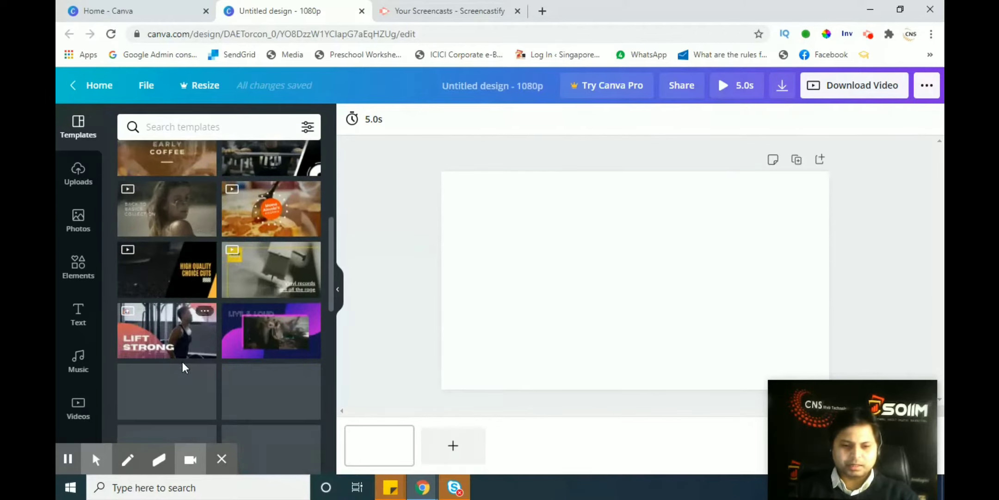
scroll(181, 362, "up", 4)
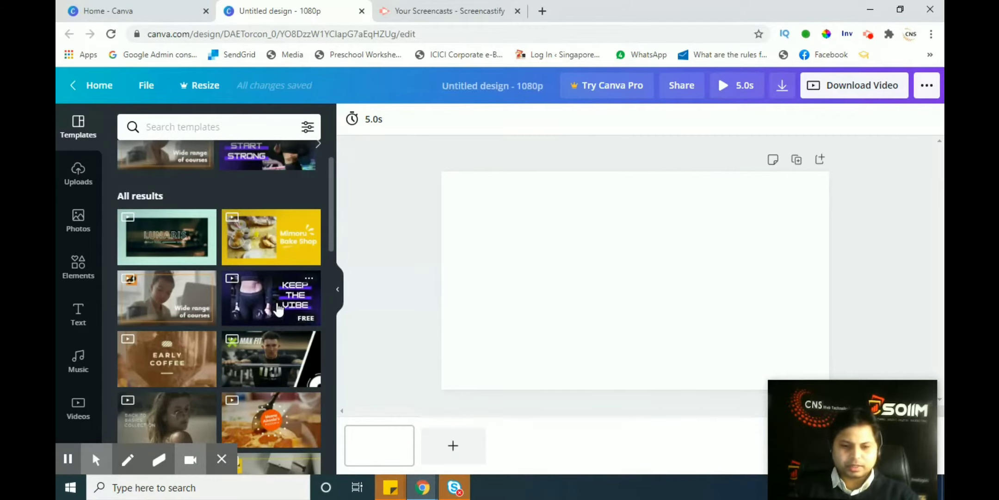
left_click(258, 297)
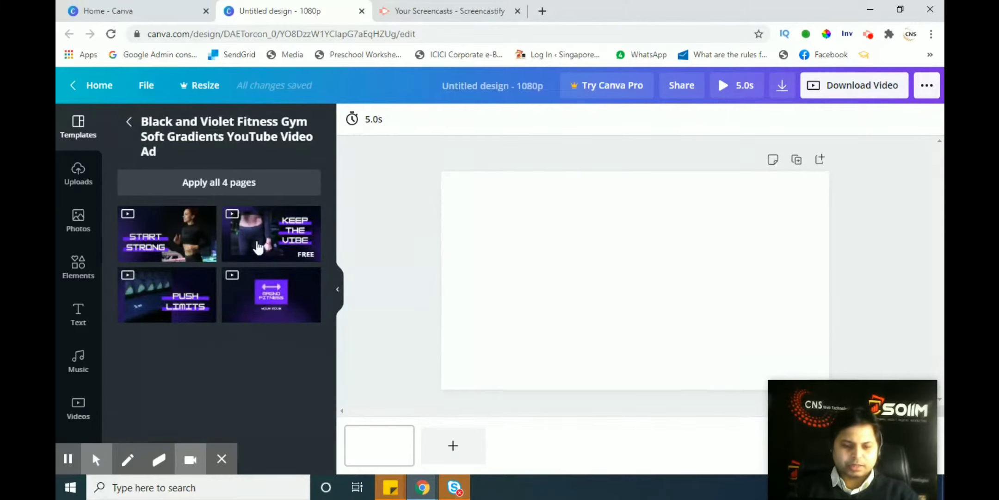
left_click(168, 236)
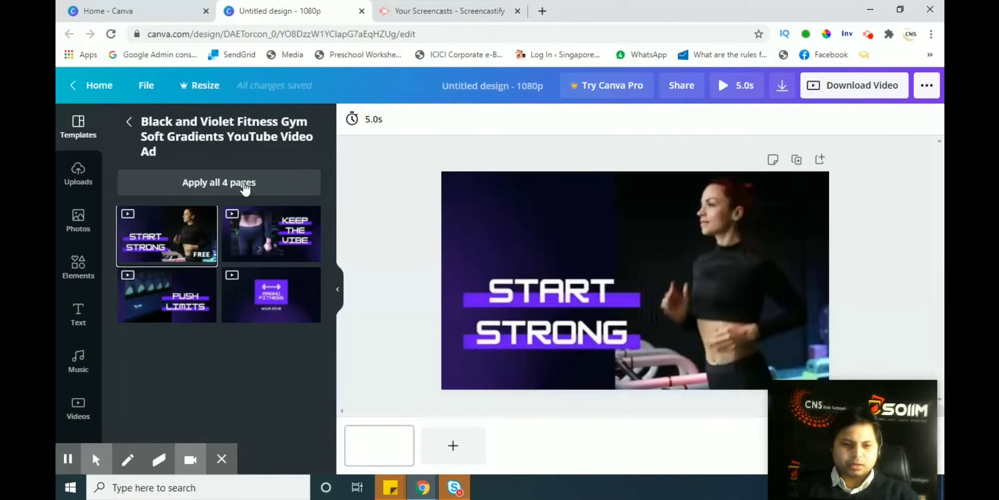
left_click(245, 186)
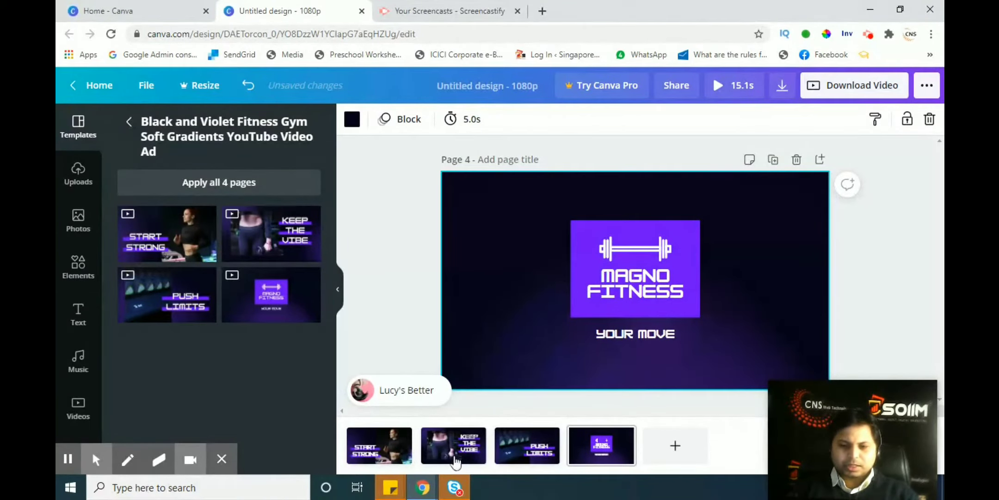
- Replace MAGNO in page 4's MAGNO FITNESS logo so the heading reads HI FITNESS
left_click(639, 280)
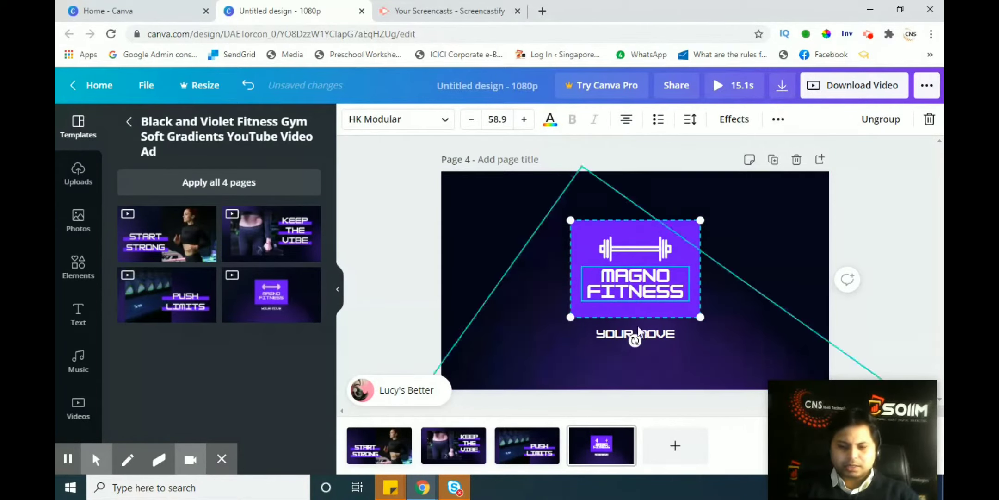
left_click(636, 248)
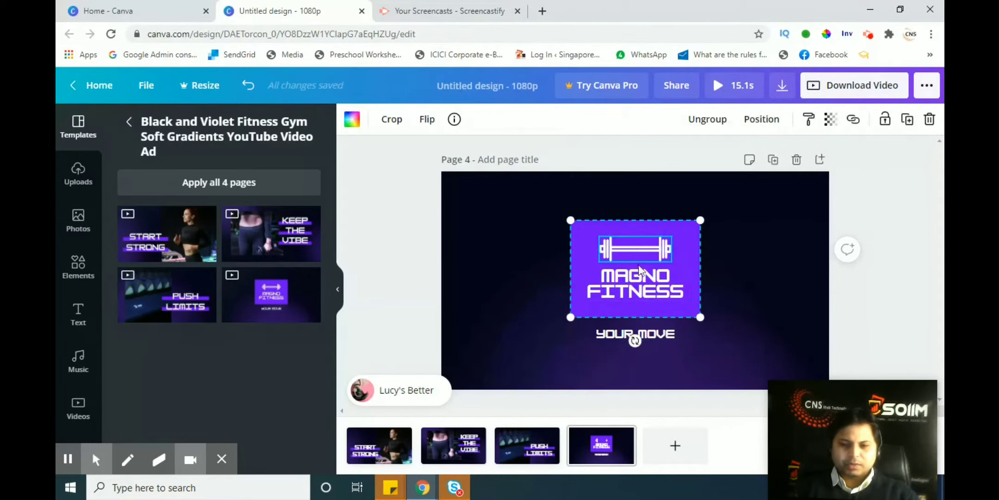
left_click(641, 293)
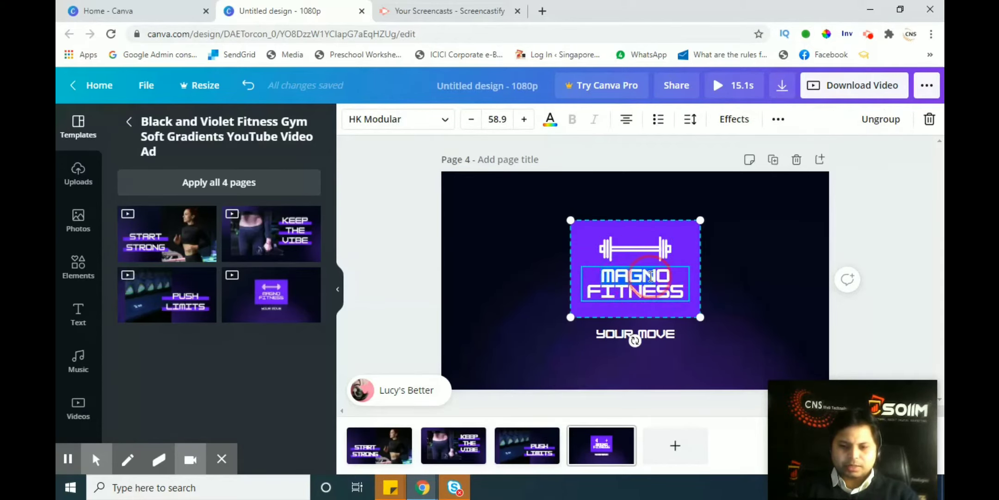
key("BackSpace")
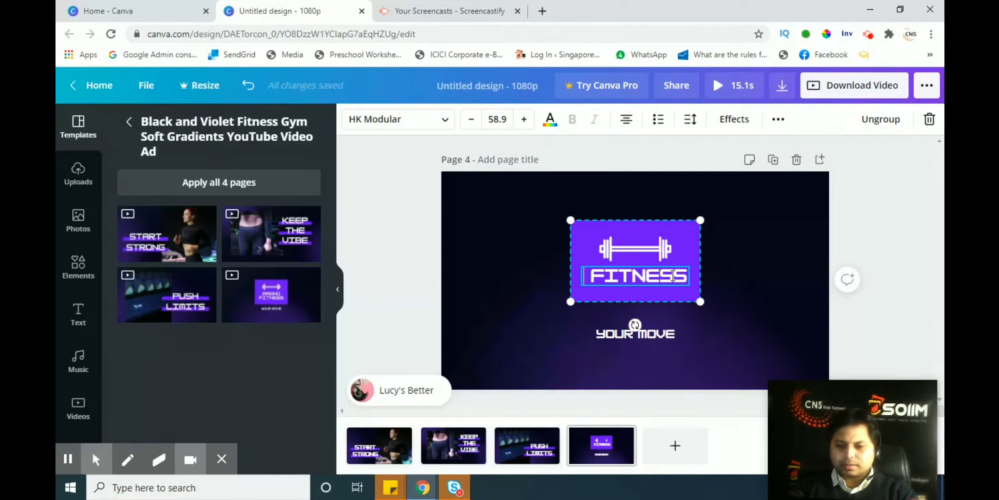
type("HI FIT")
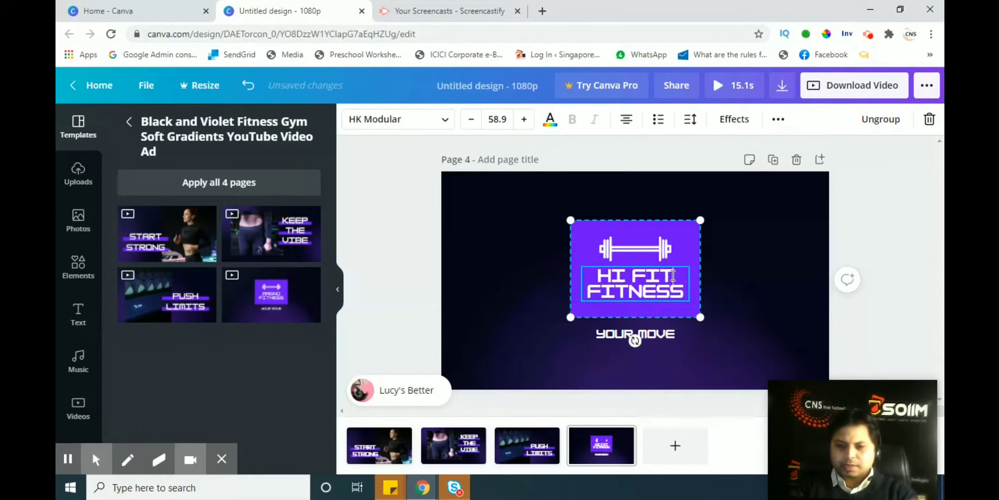
key("BackSpace")
key("BackSpace")
key("BackSpace")
key("BackSpace")
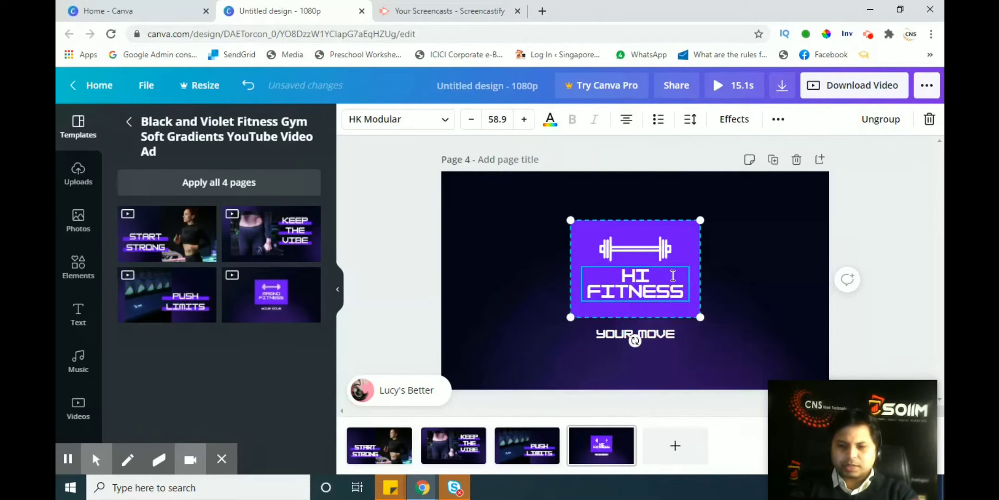
left_click(657, 338)
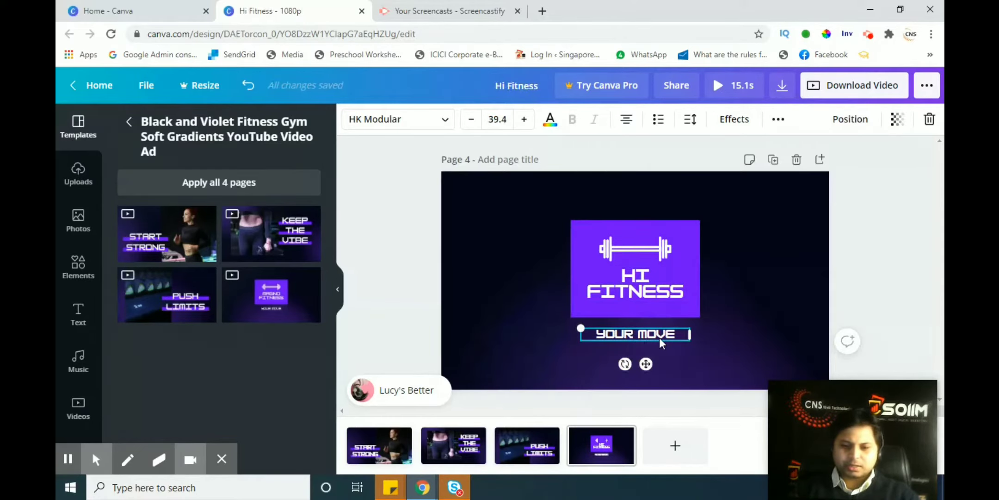
left_click(659, 337)
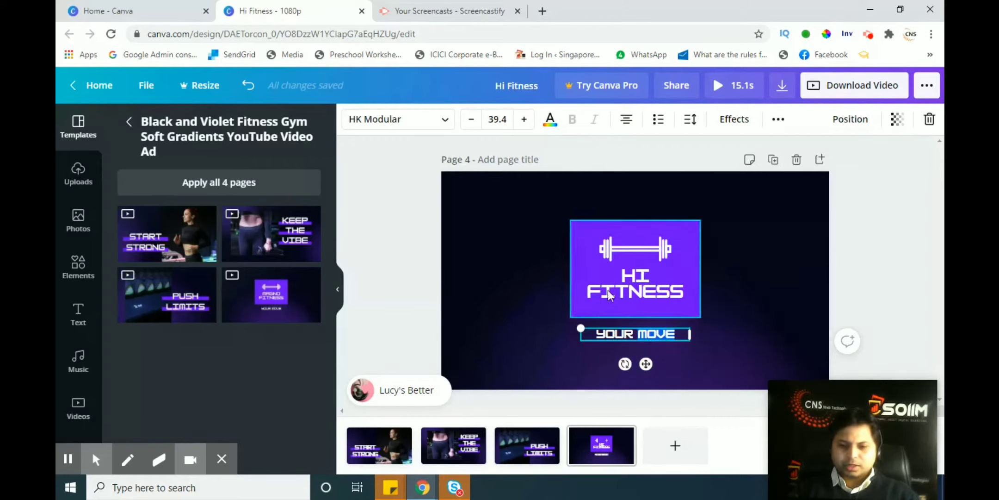
- Select the large line shape behind page 4's logo and reposition it
left_click(444, 279)
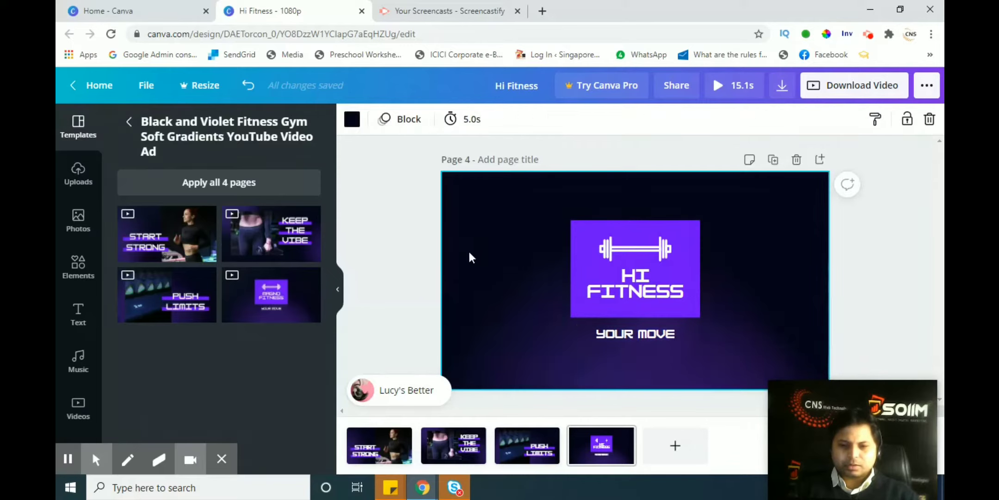
left_click(352, 120)
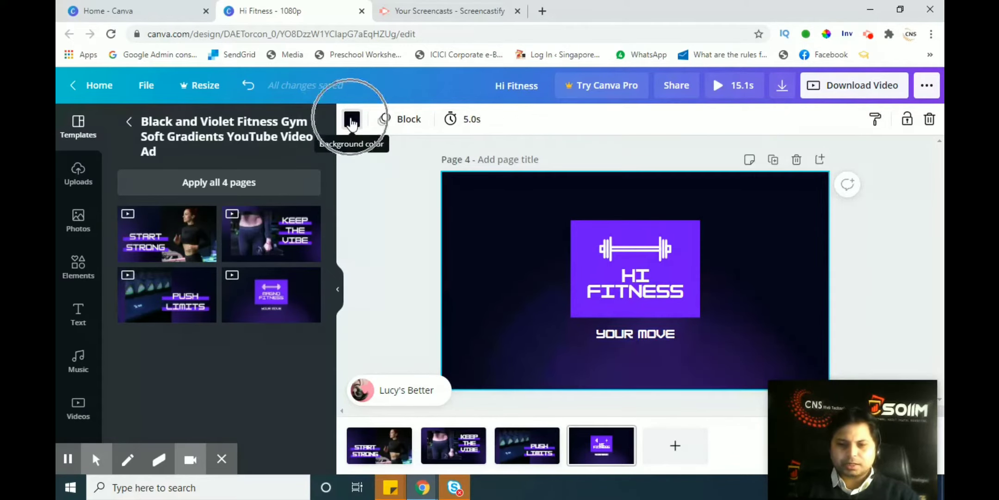
left_click(573, 357)
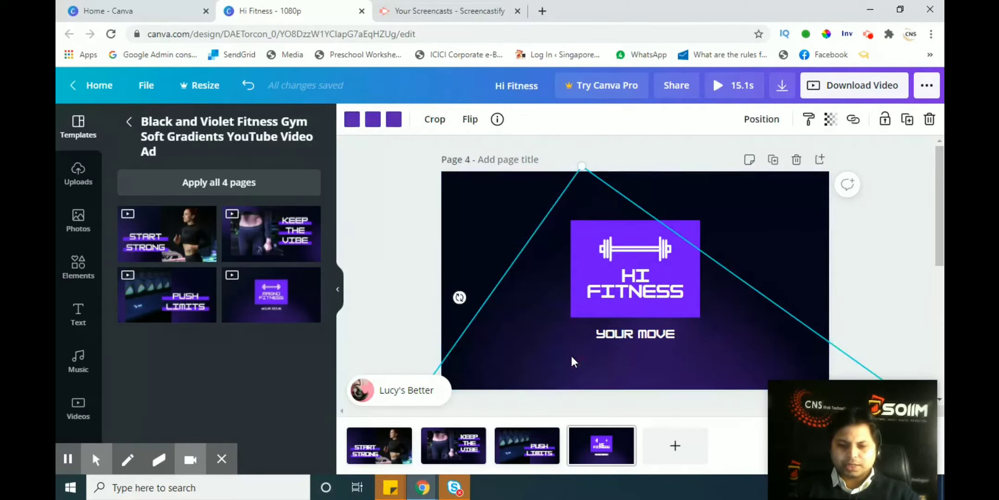
left_click_drag(572, 357, 630, 366)
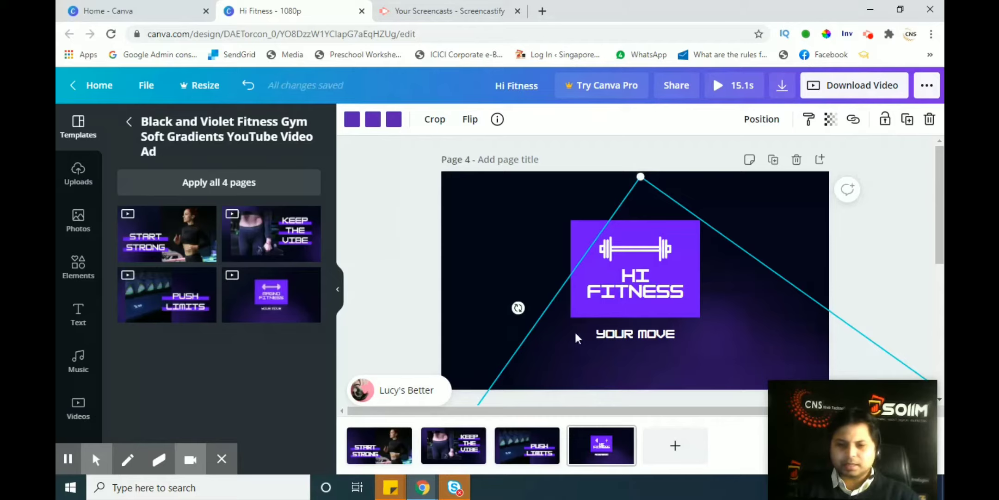
left_click(620, 351)
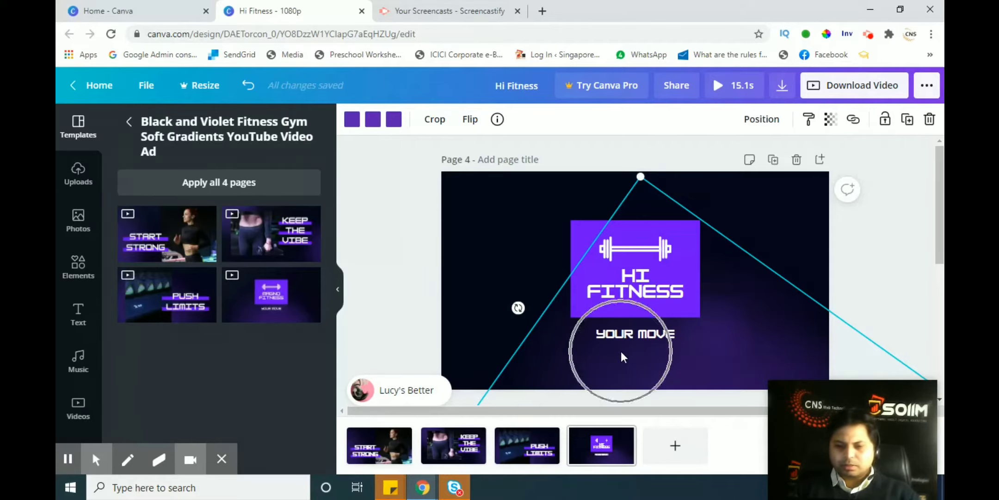
- Try red on the line shape, then switch it to darker purple and nudge it left
left_click(351, 124)
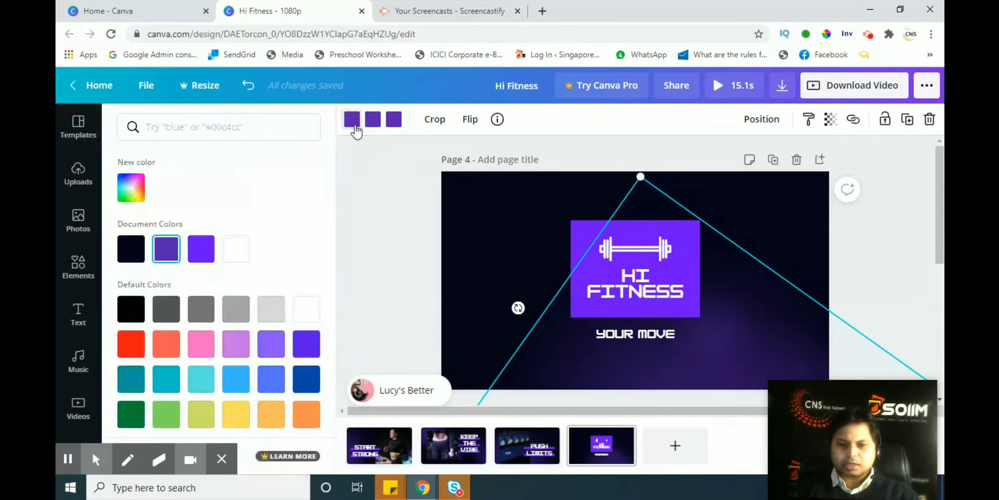
left_click(144, 347)
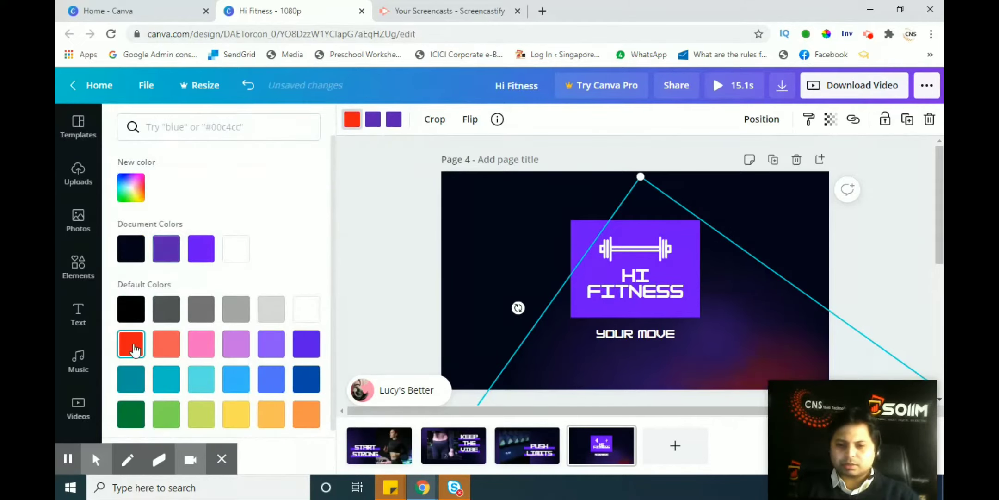
left_click(813, 361)
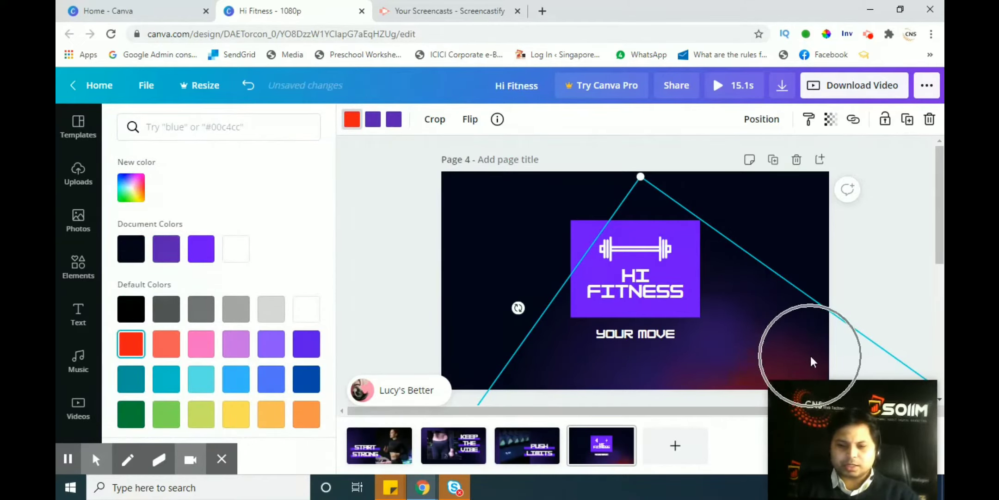
left_click(812, 362)
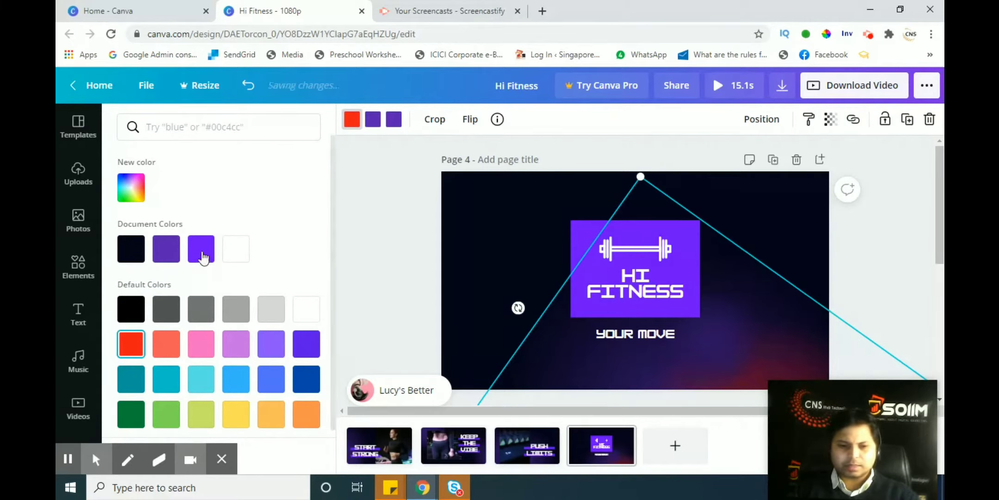
left_click(195, 254)
left_click(166, 250)
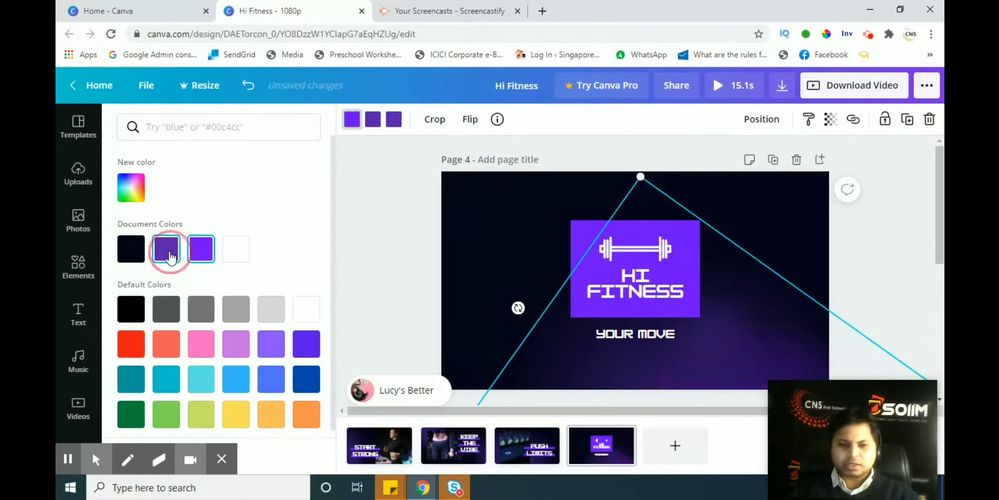
left_click(394, 252)
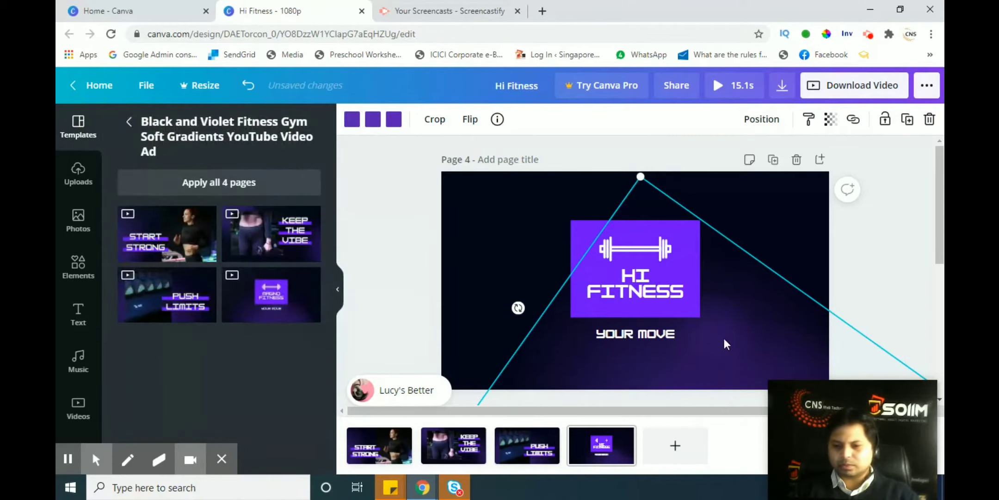
left_click_drag(724, 342, 702, 351)
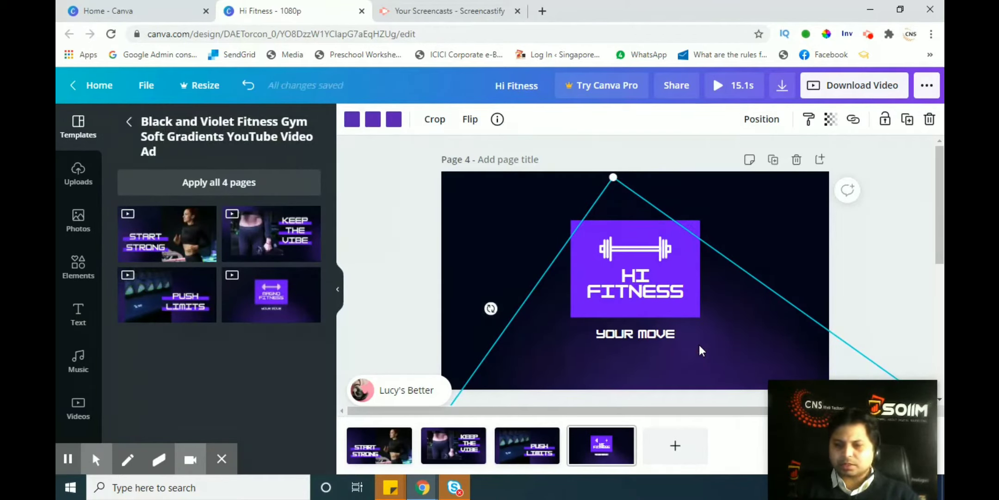
left_click(724, 88)
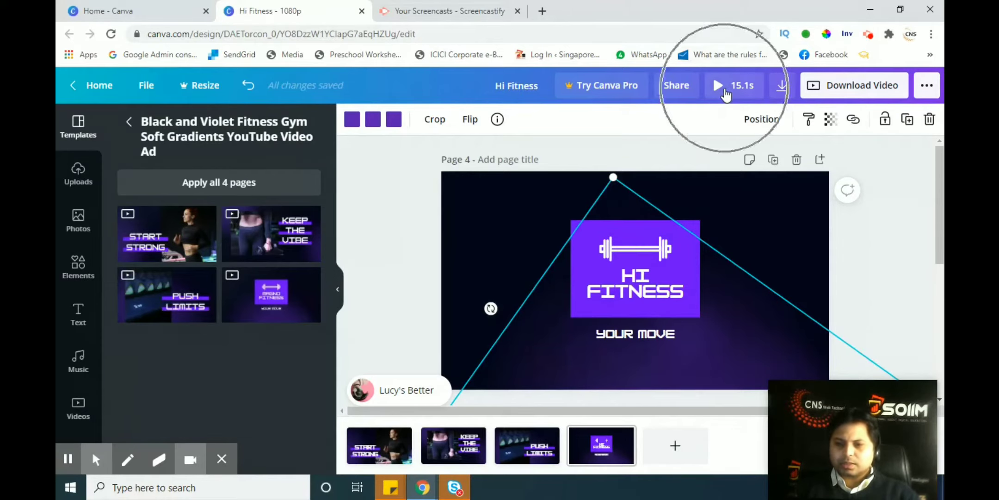
left_click(724, 87)
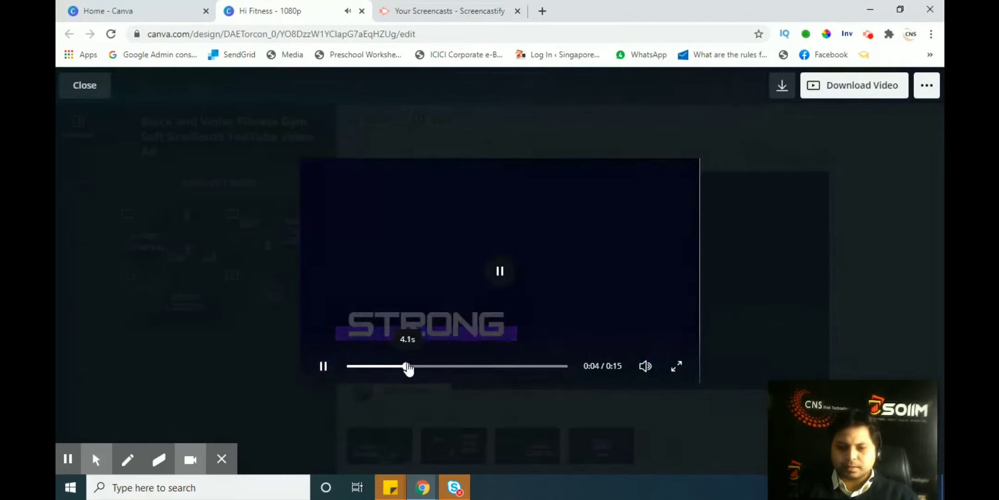
left_click(386, 365)
left_click(319, 366)
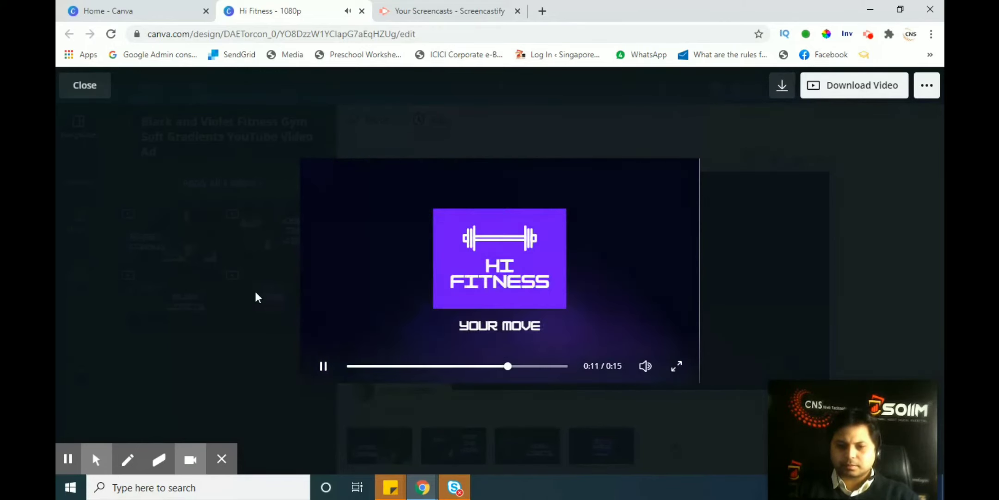
left_click(324, 366)
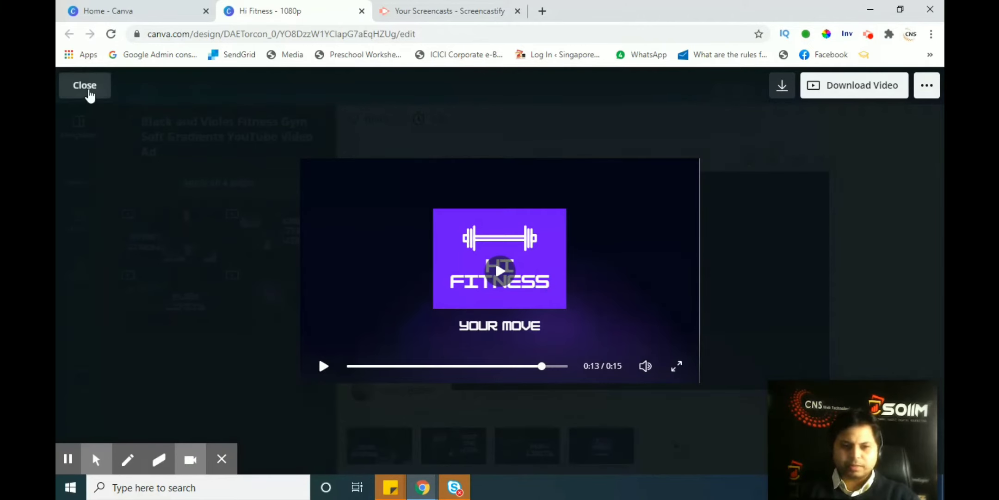
left_click(87, 88)
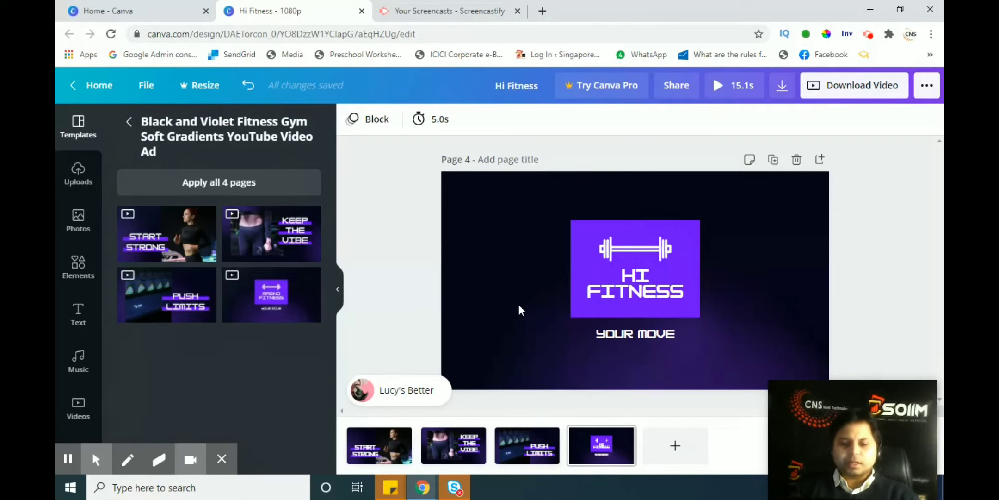
mouse_move(884, 415)
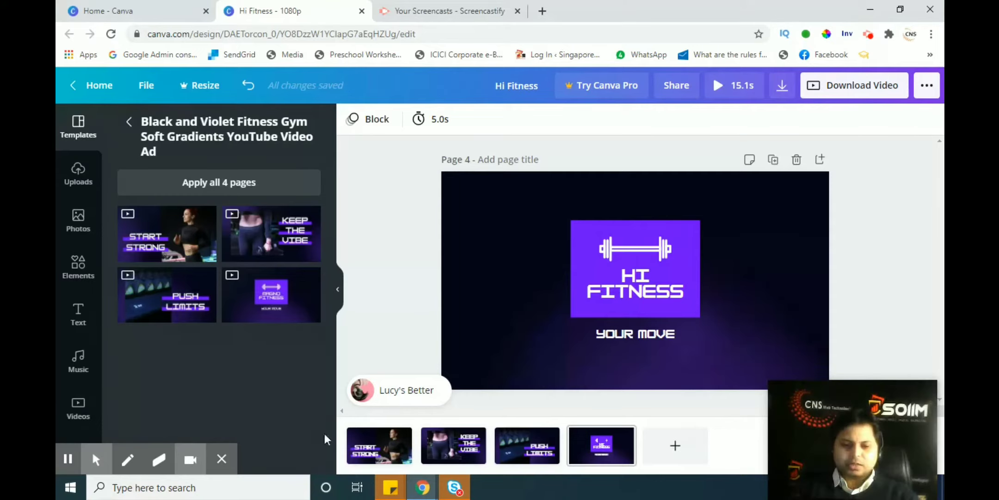
- Apply all three pages of the Purple and Orange Lift Strong fitness template, running 14.9 s
left_click(223, 459)
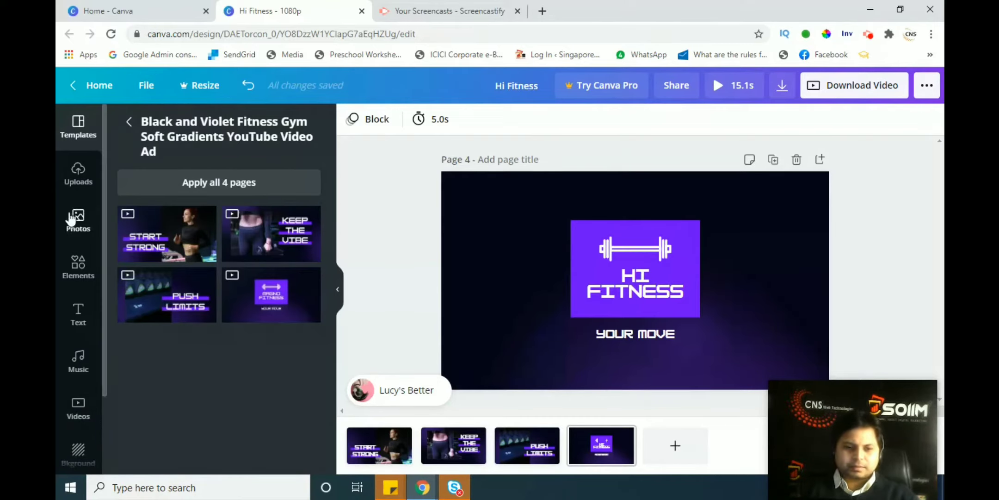
left_click(124, 122)
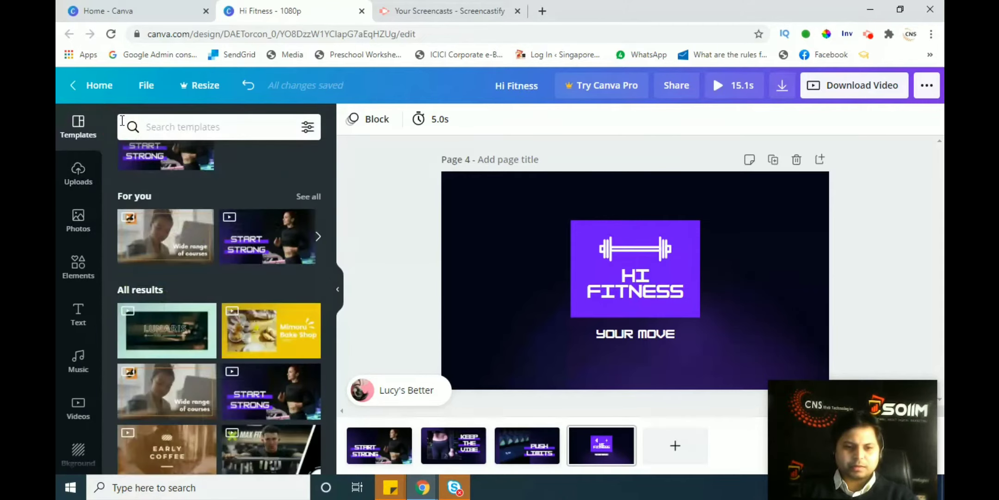
scroll(218, 347, "down", 4)
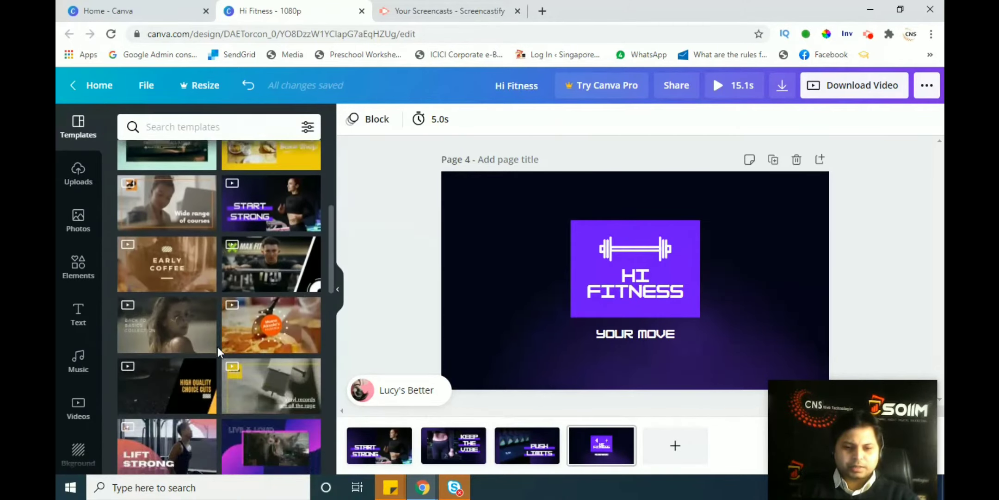
scroll(218, 347, "down", 2)
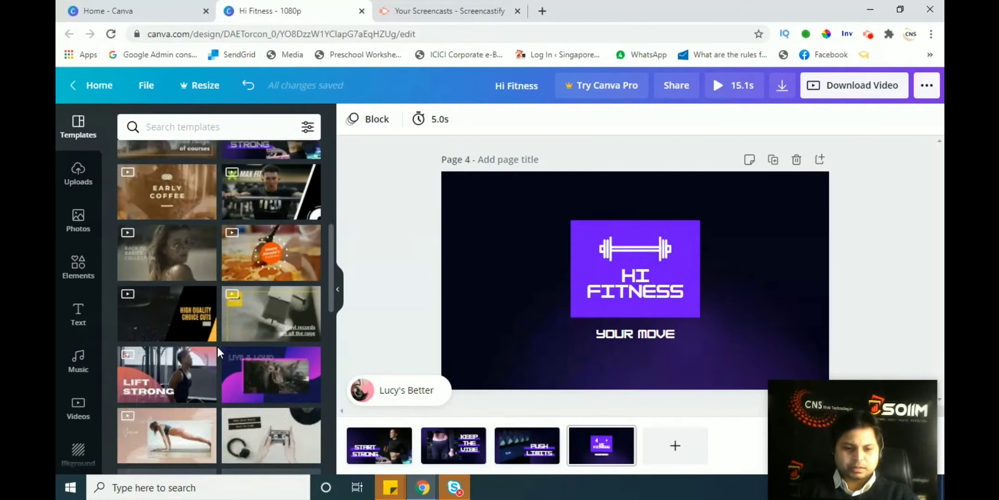
left_click(185, 384)
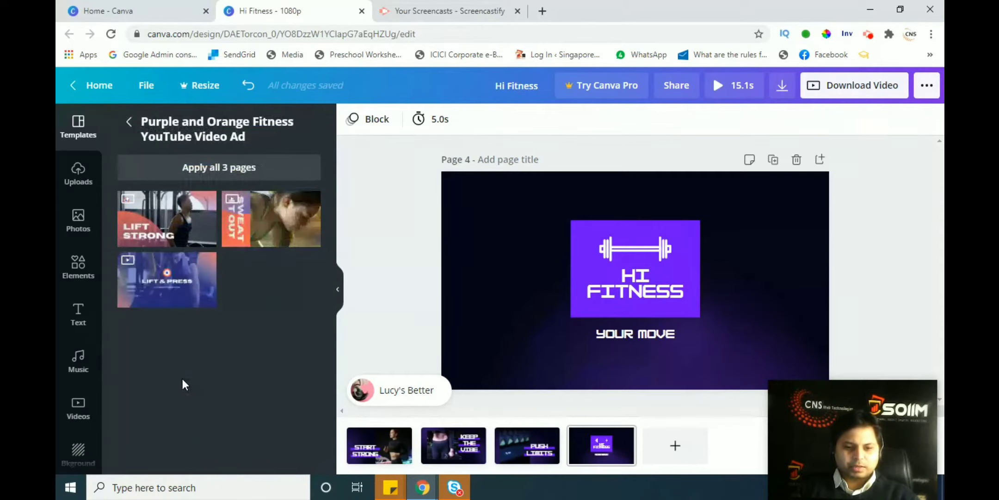
left_click(215, 171)
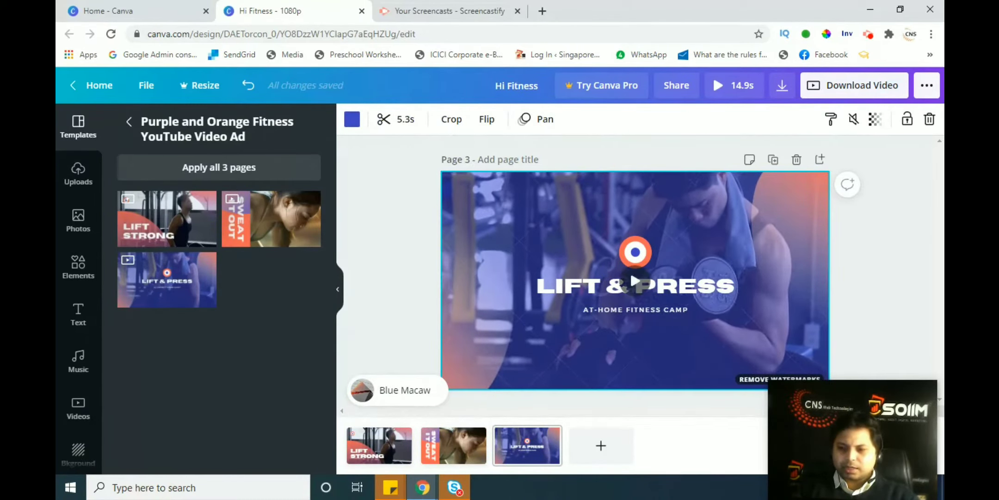
- Flip through the LIFT STRONG, SWEAT IT OUT and LIFT & PRESS pages of the ad
left_click(939, 352)
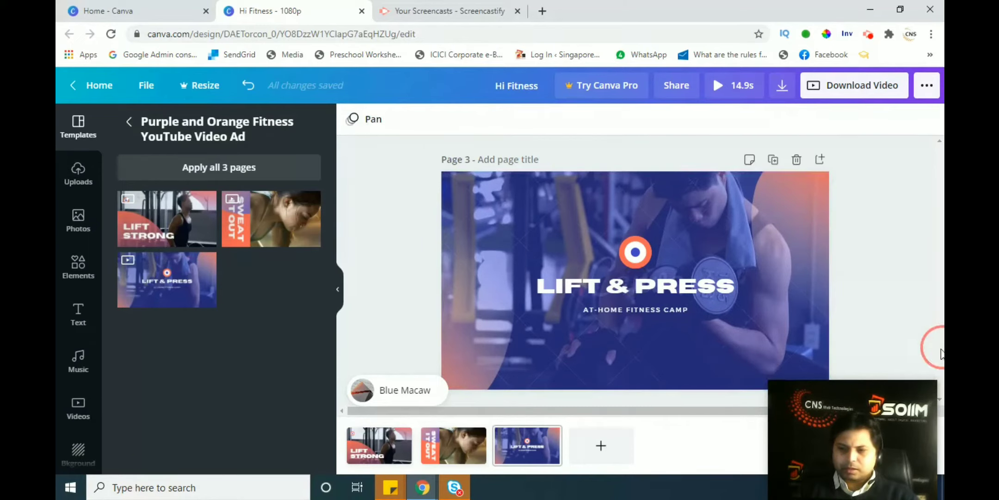
left_click(859, 424)
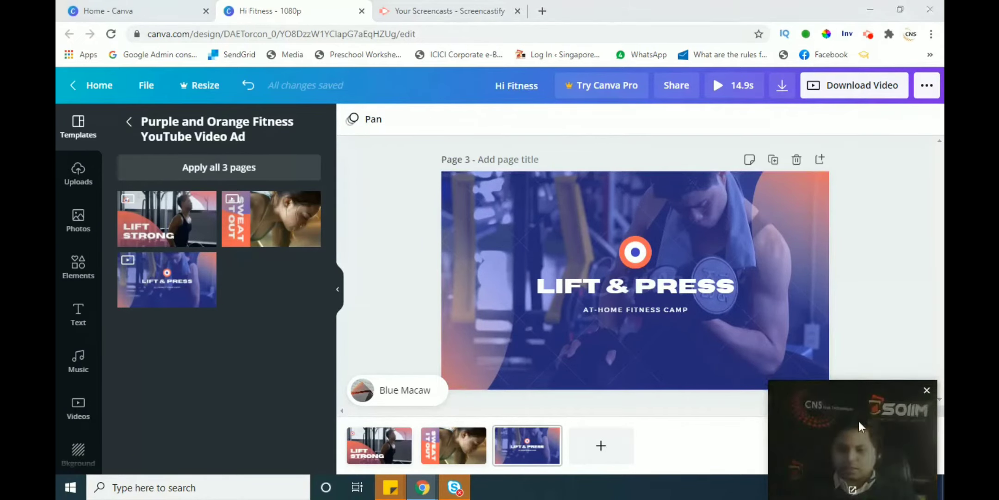
left_click_drag(859, 421, 216, 384)
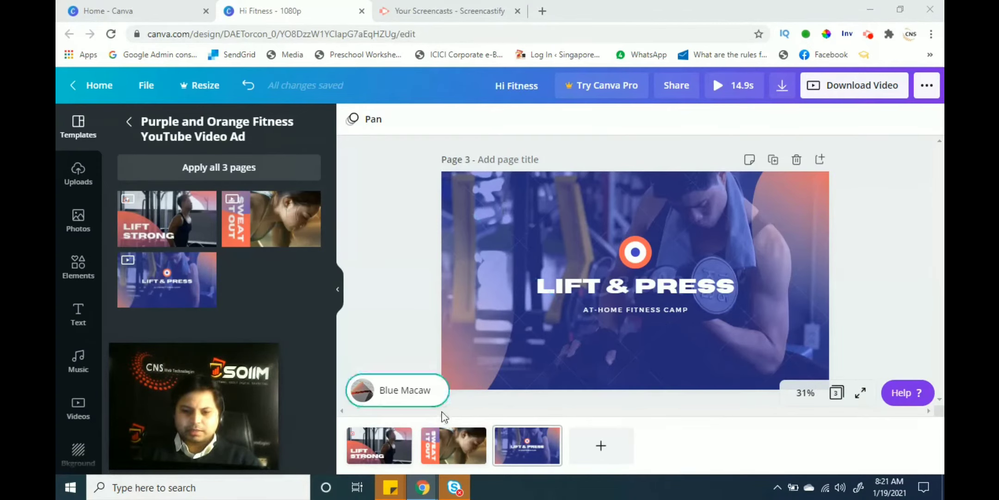
left_click(446, 443)
left_click(529, 451)
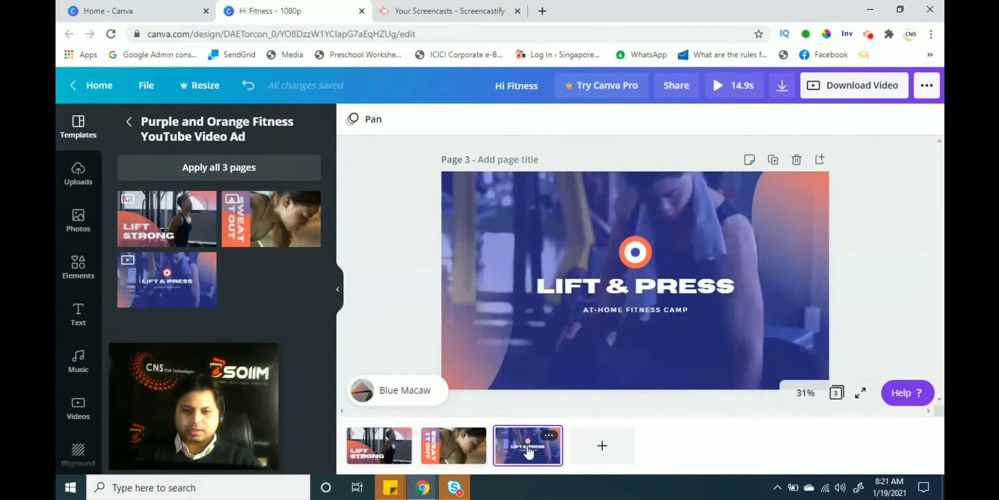
left_click(384, 445)
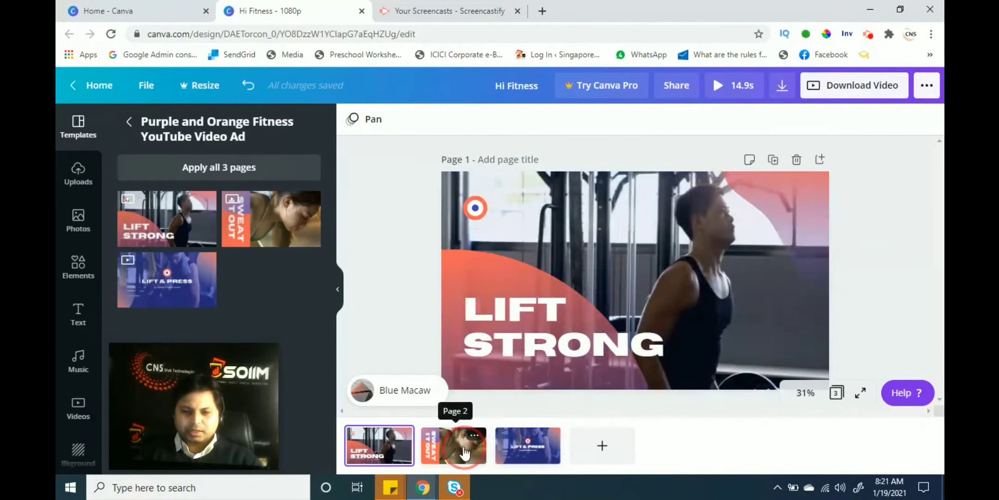
left_click(465, 453)
left_click(516, 451)
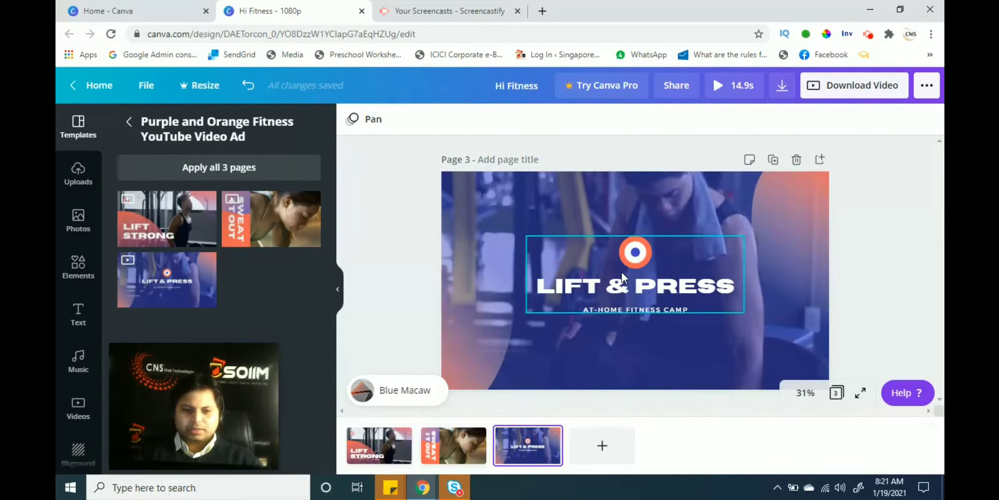
- On the SWEAT IT OUT page, delete and retype the W in SWEAT, then select the woman's video
left_click(627, 282)
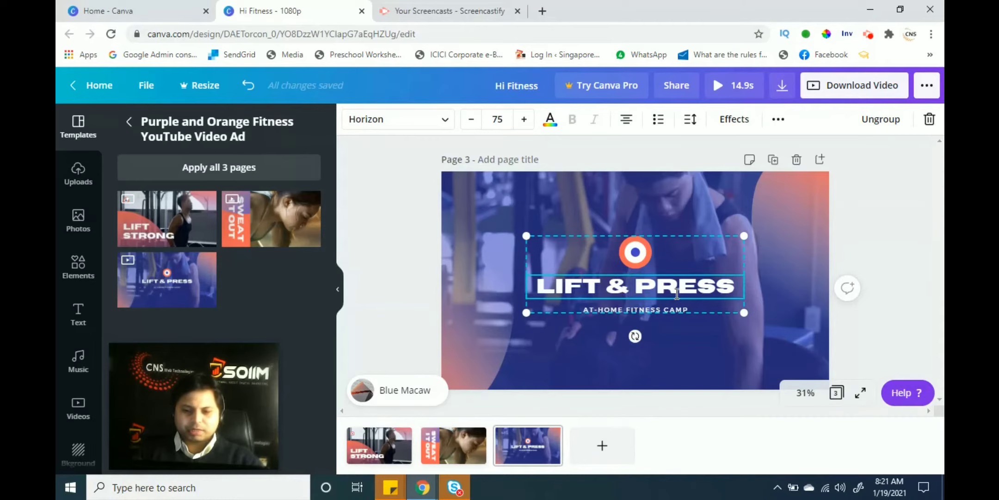
left_click(453, 445)
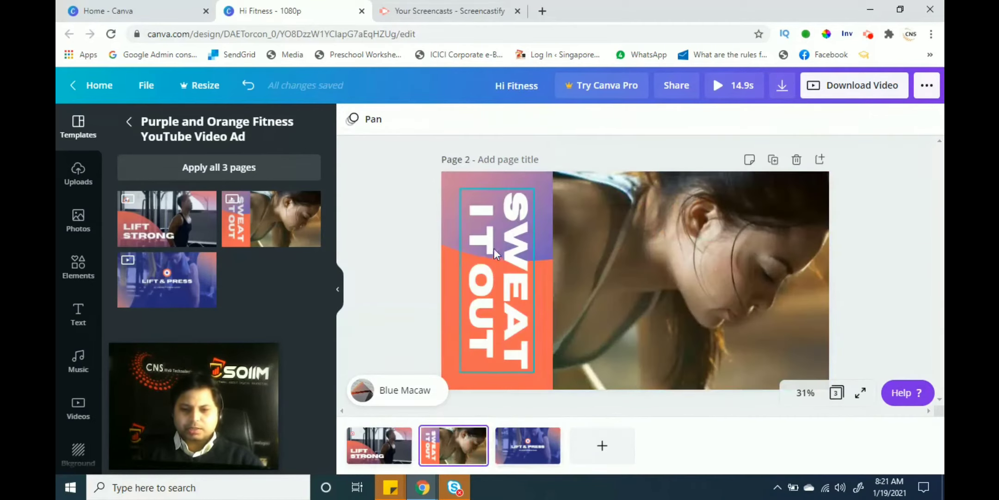
left_click(513, 266)
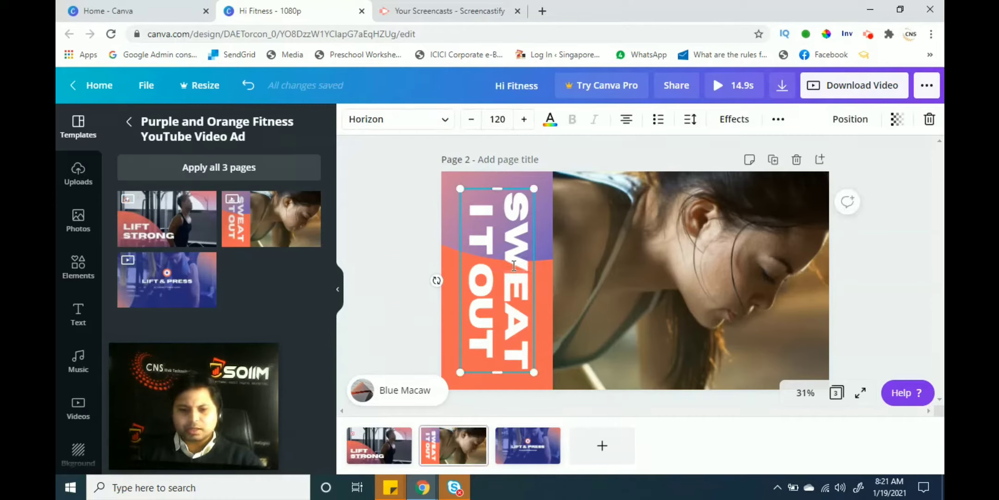
key("BackSpace")
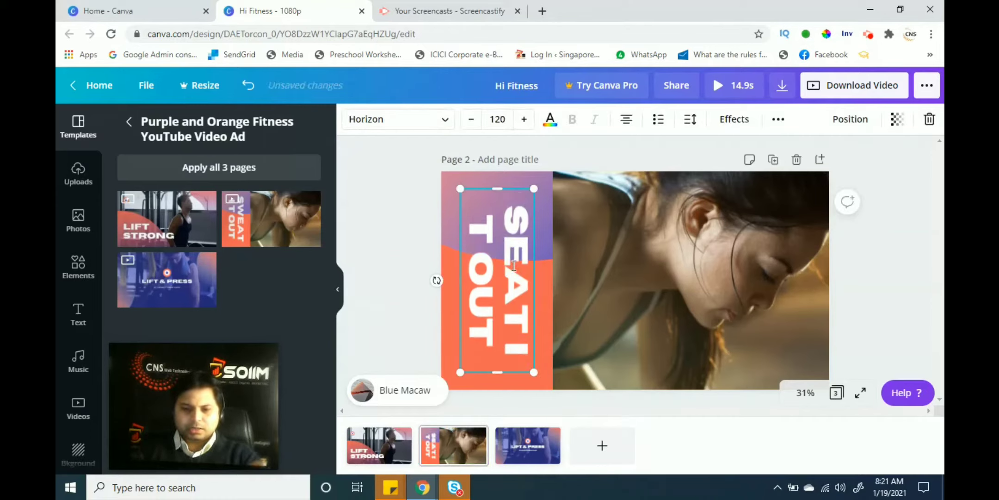
type("W")
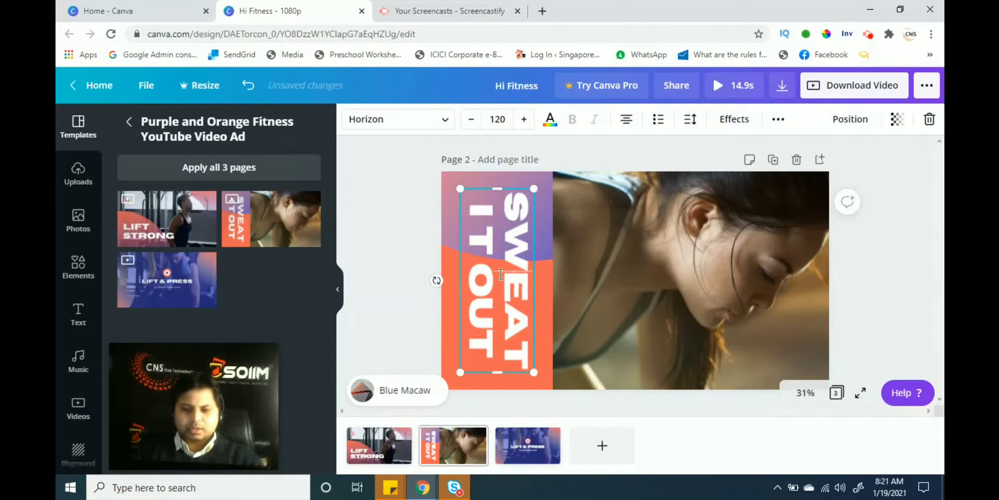
left_click(768, 304)
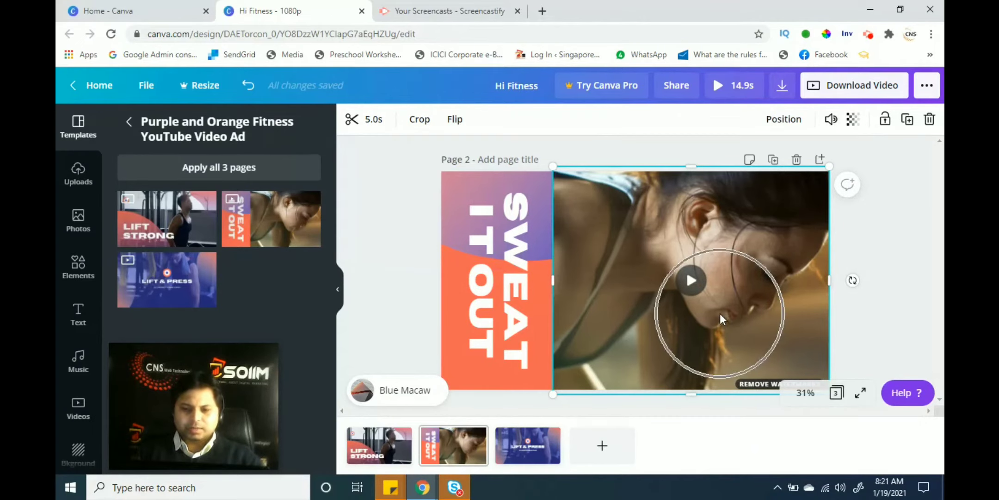
- Play the woman's clip and the LIFT STRONG lifter video, finishing on the LIFT & PRESS page
left_click(698, 283)
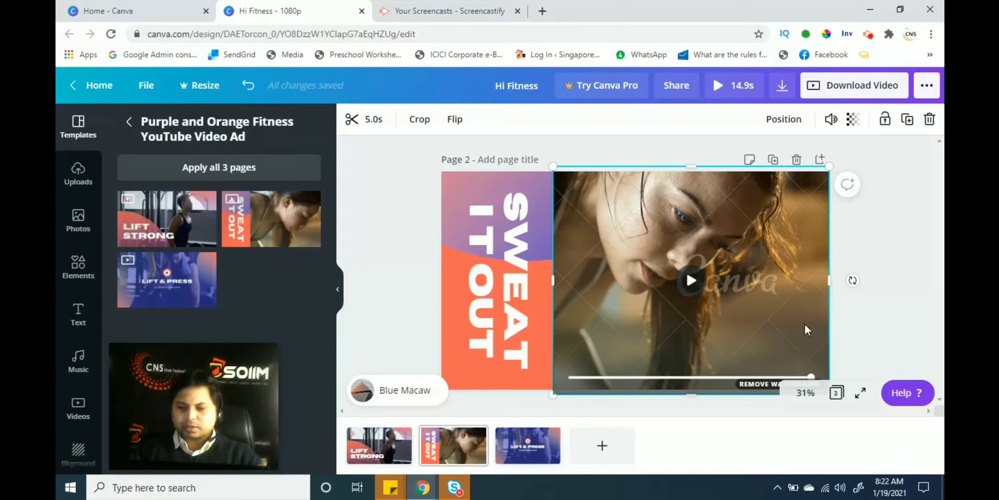
left_click(396, 457)
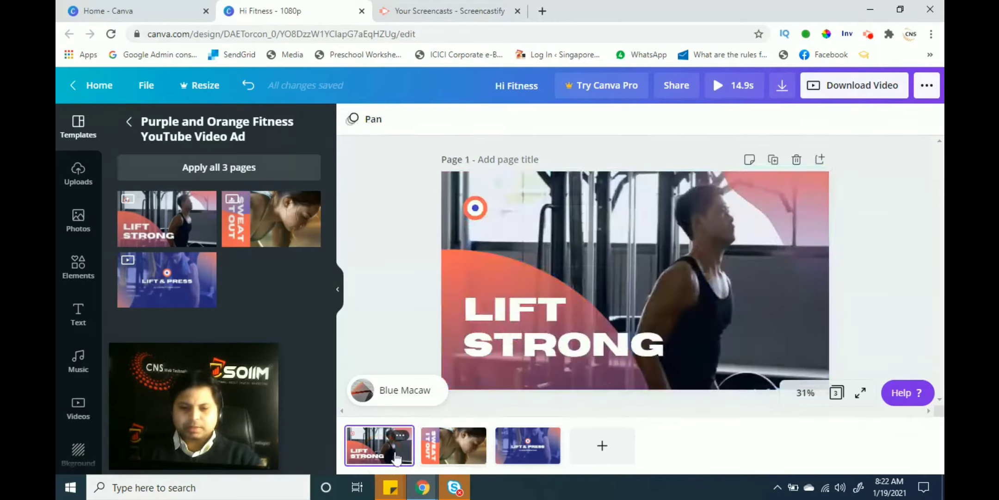
left_click(760, 254)
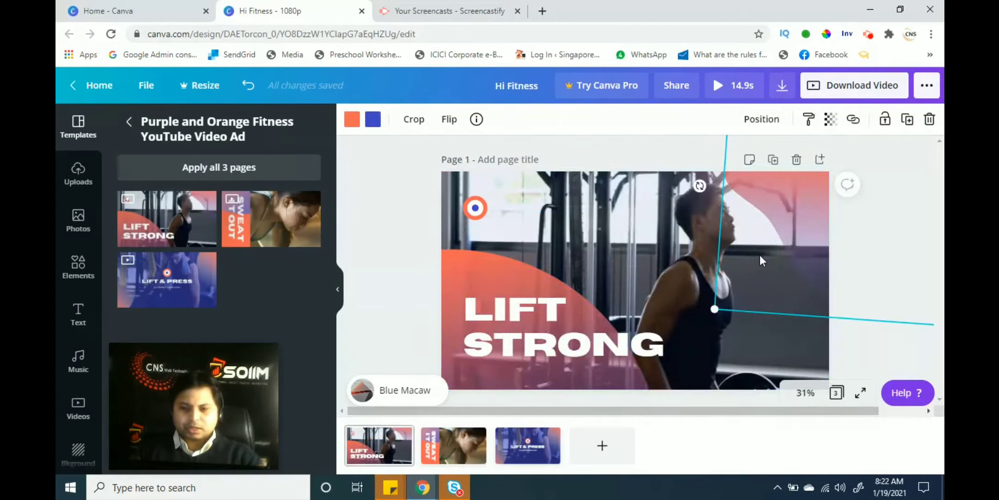
left_click(696, 303)
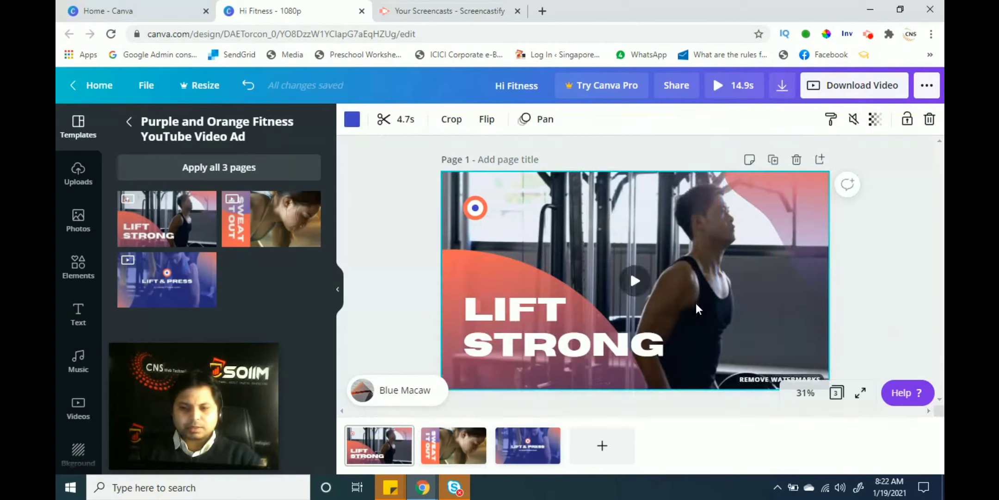
left_click(634, 281)
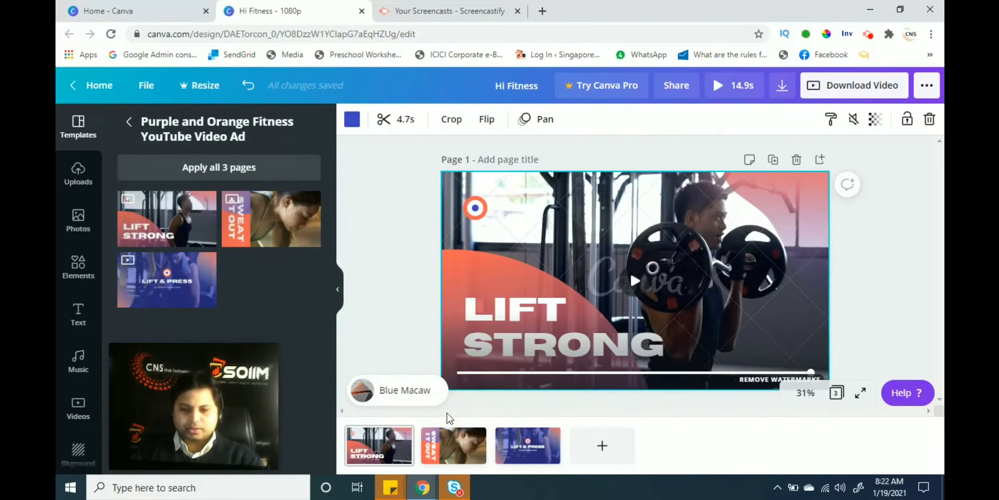
left_click(535, 458)
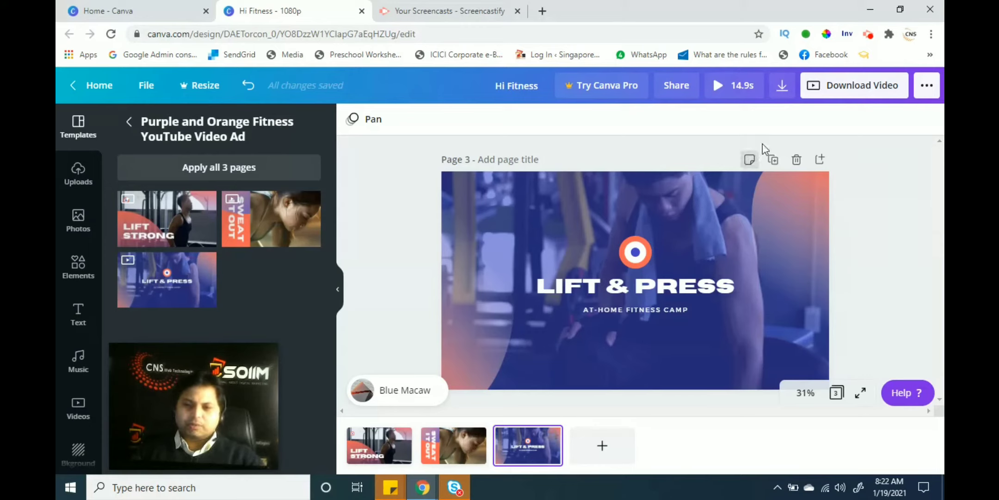
left_click(783, 89)
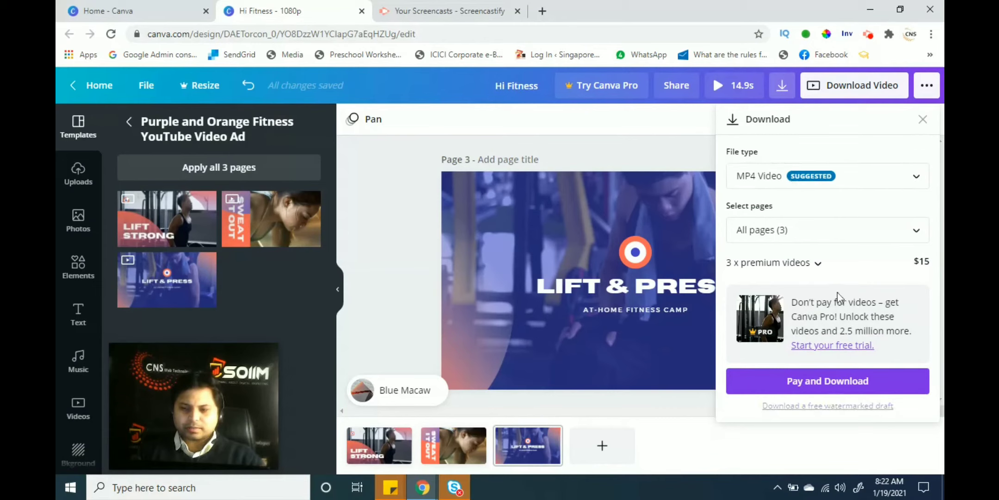
left_click(817, 263)
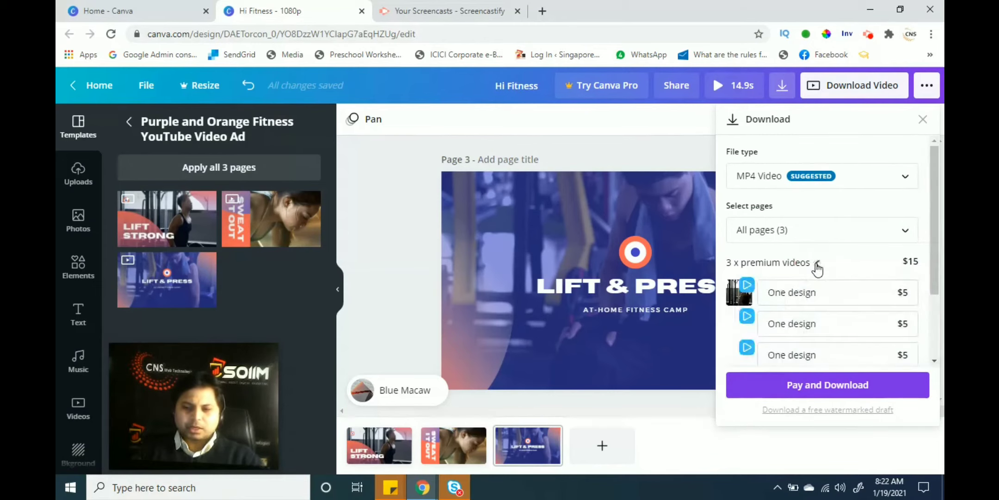
scroll(816, 314, "down", 2)
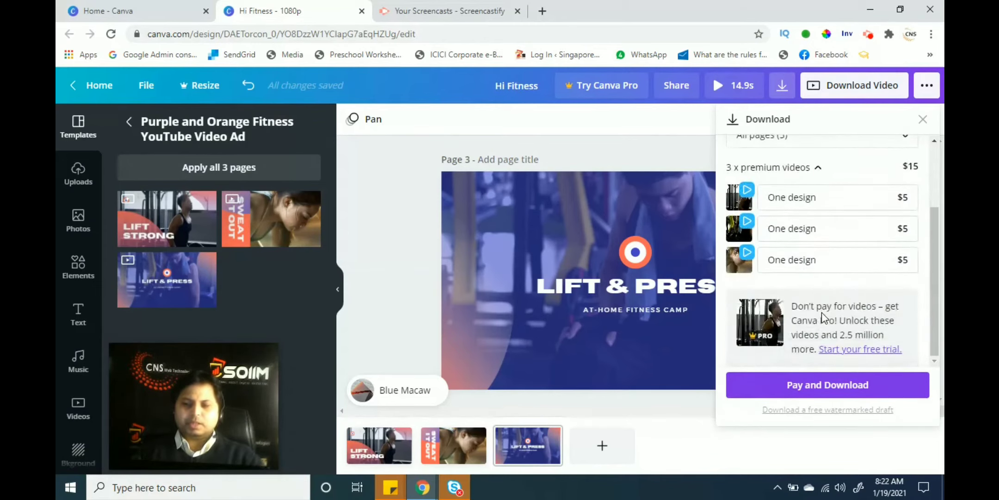
scroll(822, 319, "up", 2)
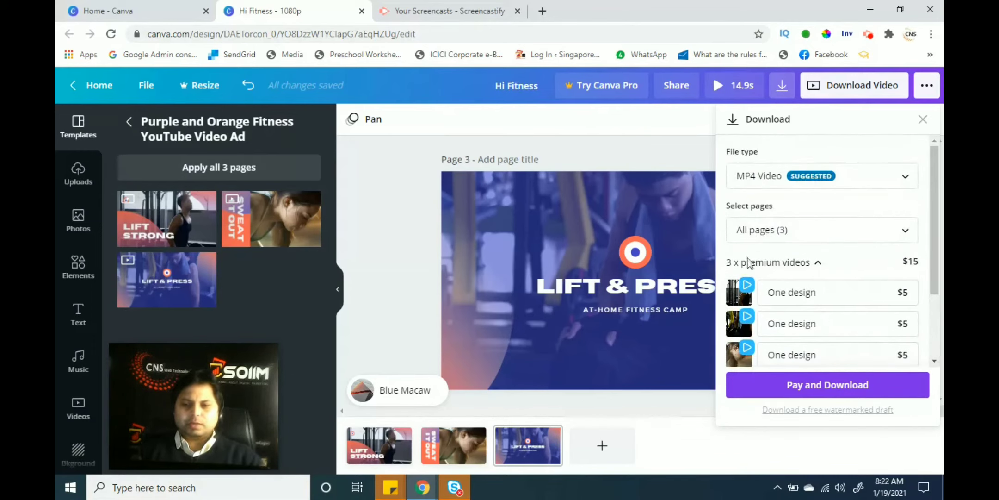
left_click(593, 95)
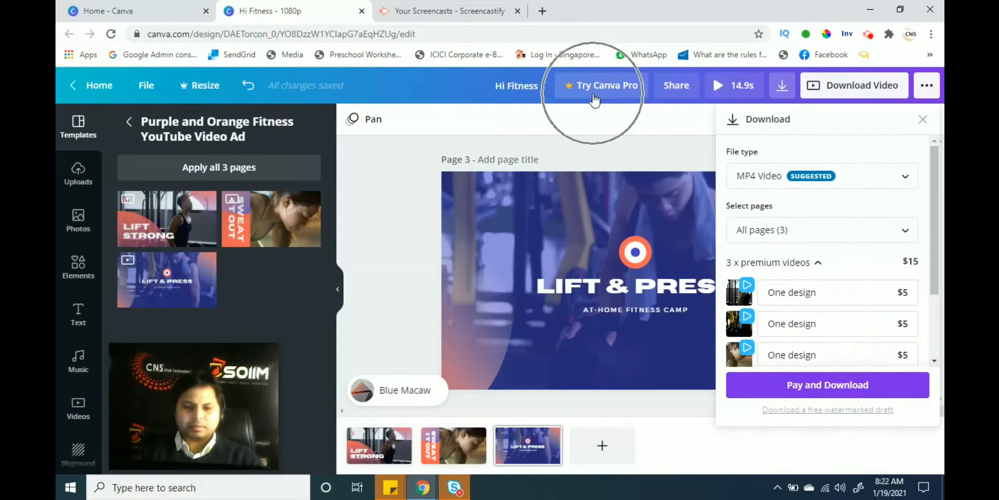
left_click(634, 138)
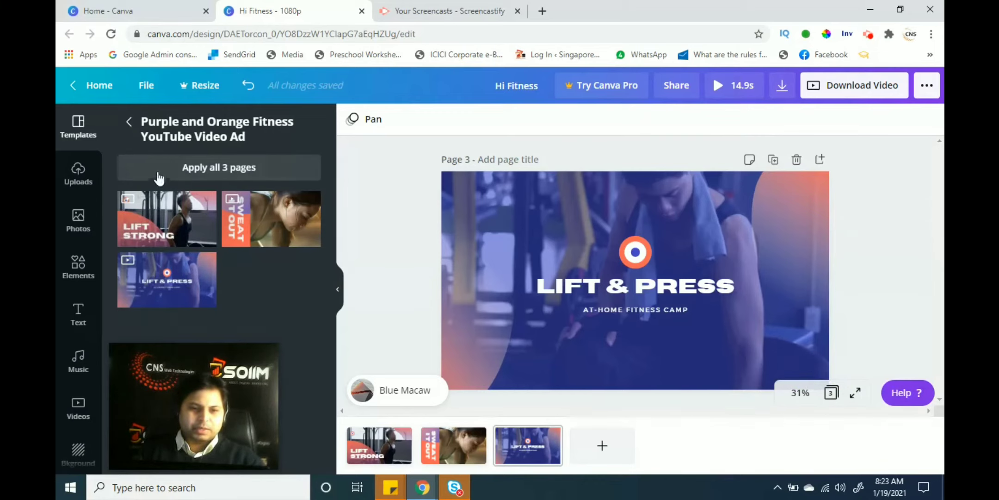
- Apply the free Pink and White Yoga Fitness template to all three pages and open MP4 download
left_click(127, 123)
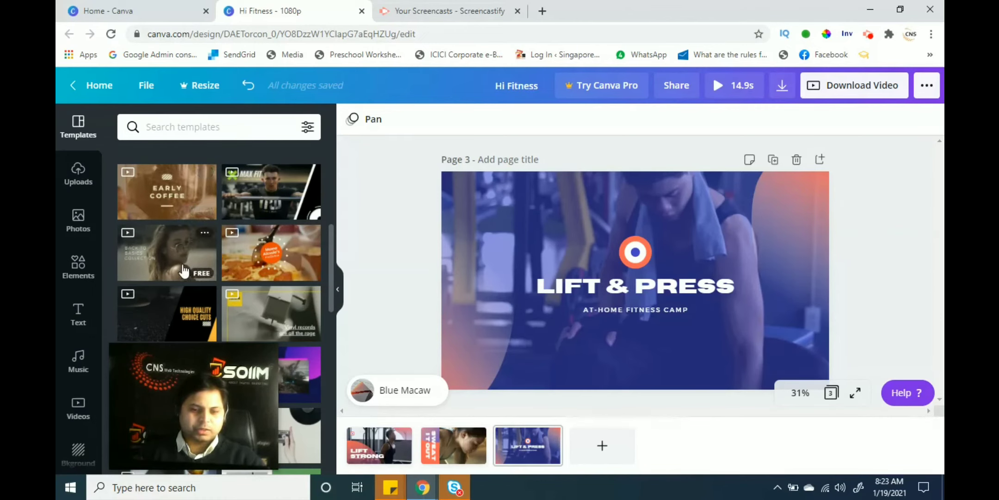
scroll(181, 259, "down", 3)
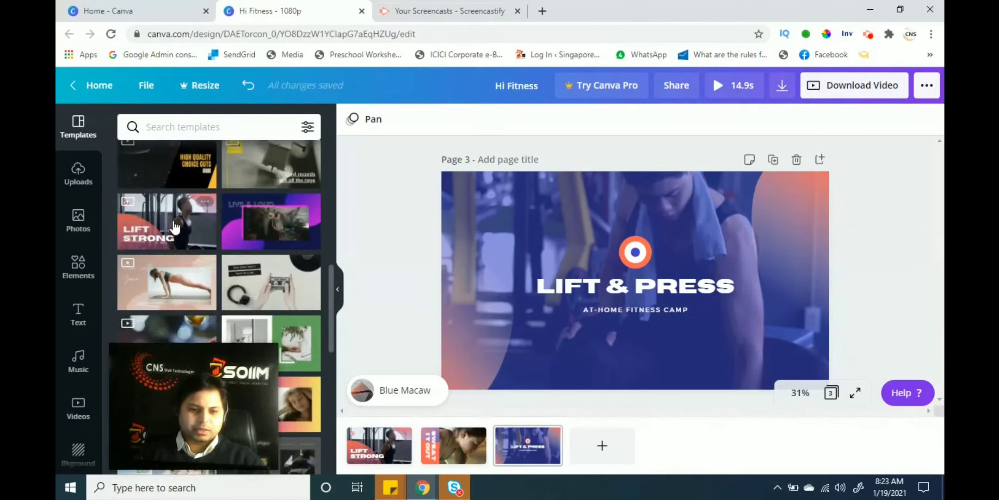
left_click(172, 230)
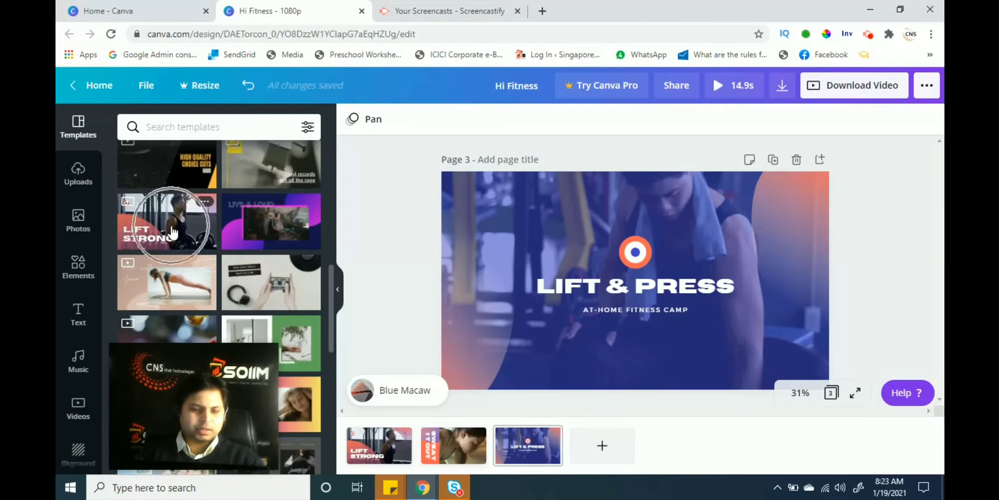
left_click(172, 231)
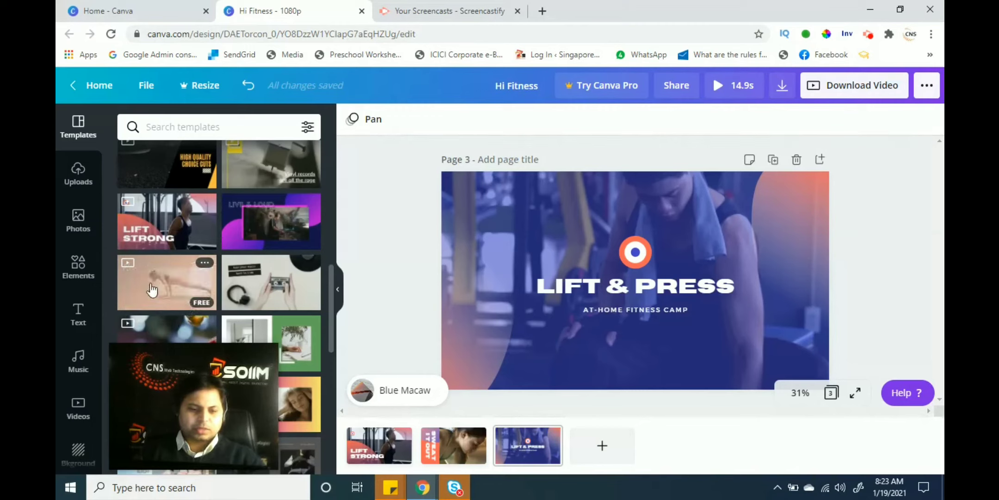
left_click(180, 287)
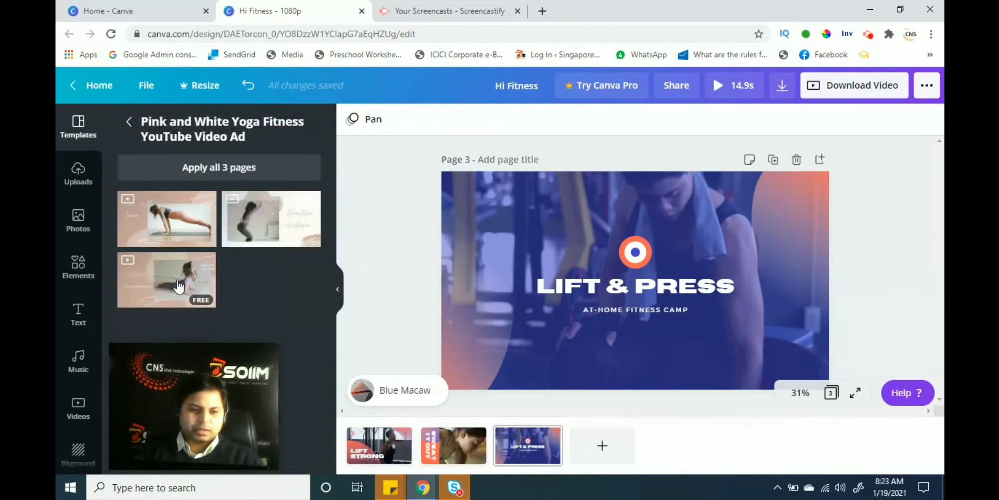
left_click(206, 169)
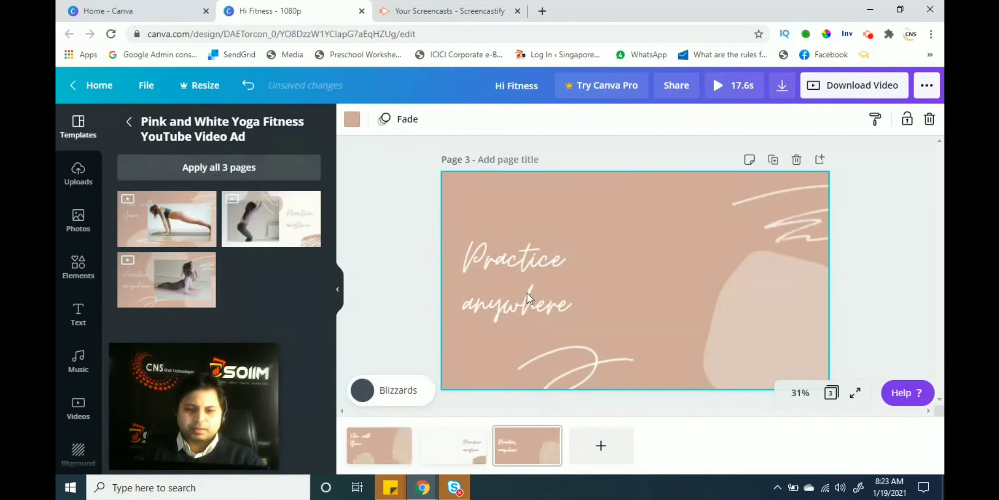
left_click(783, 86)
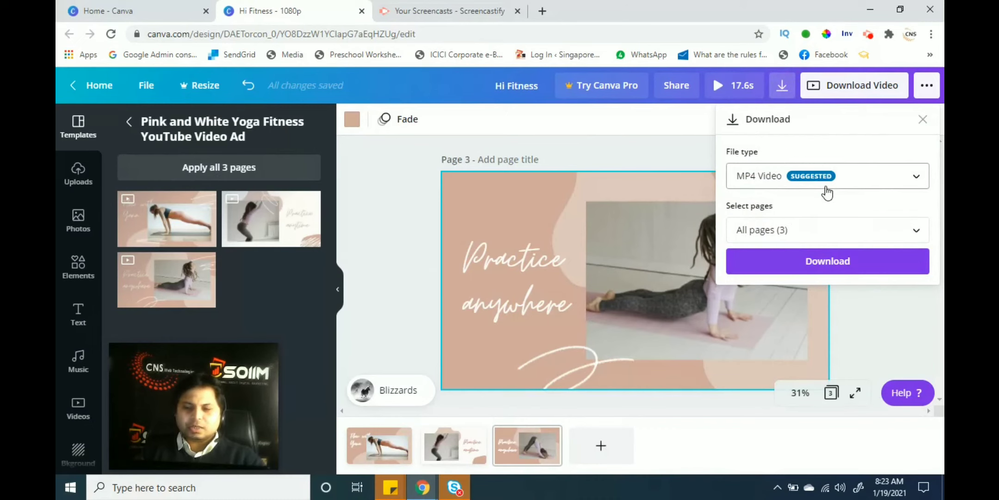
- Close the MP4 download panel, leaving page 3's Practice anywhere yoga slide showing
left_click(923, 120)
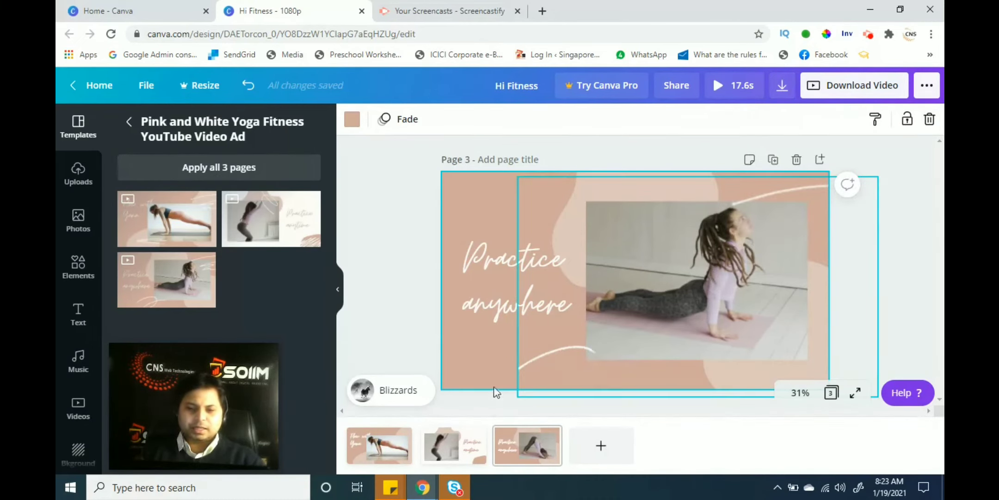
mouse_move(233, 399)
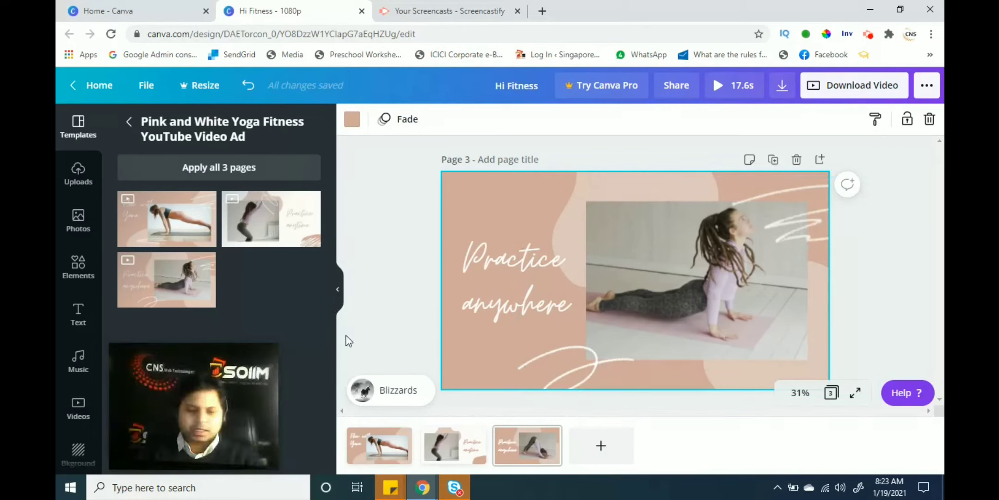